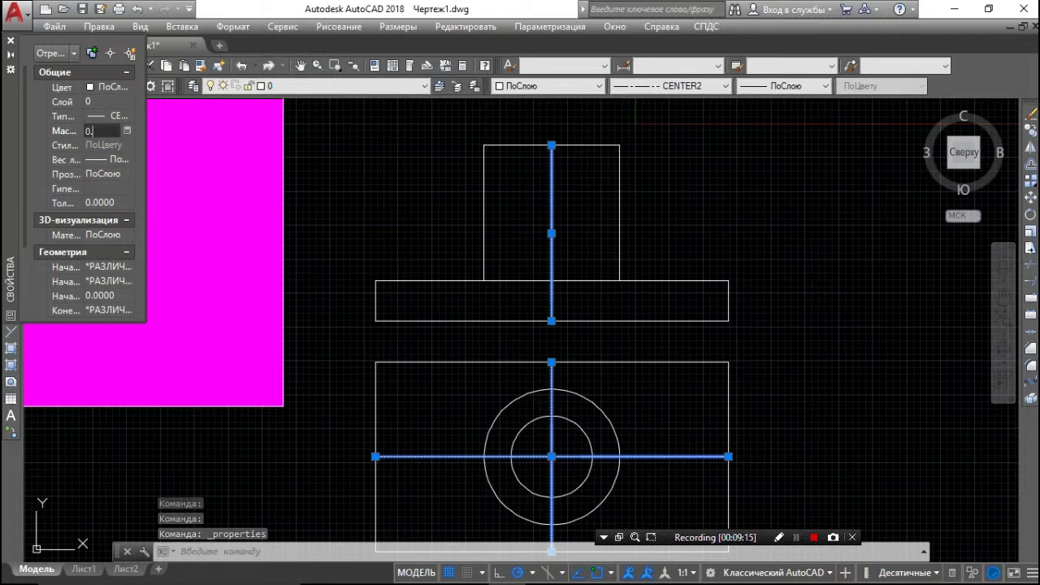
Try linetype scales of 0.5 and 10 on the selected CENTER2 centre lines
key(Return)
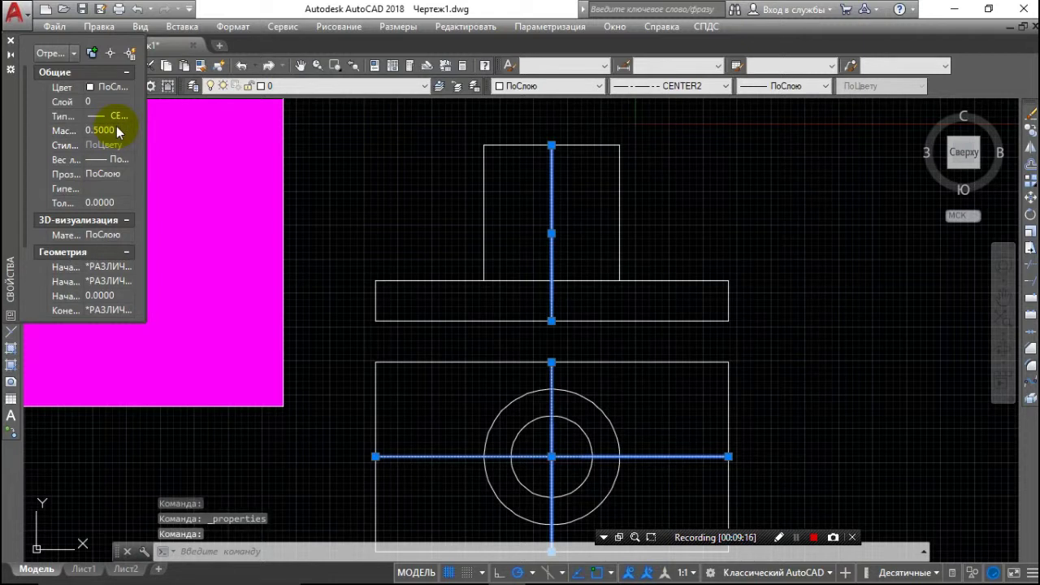
click(116, 128)
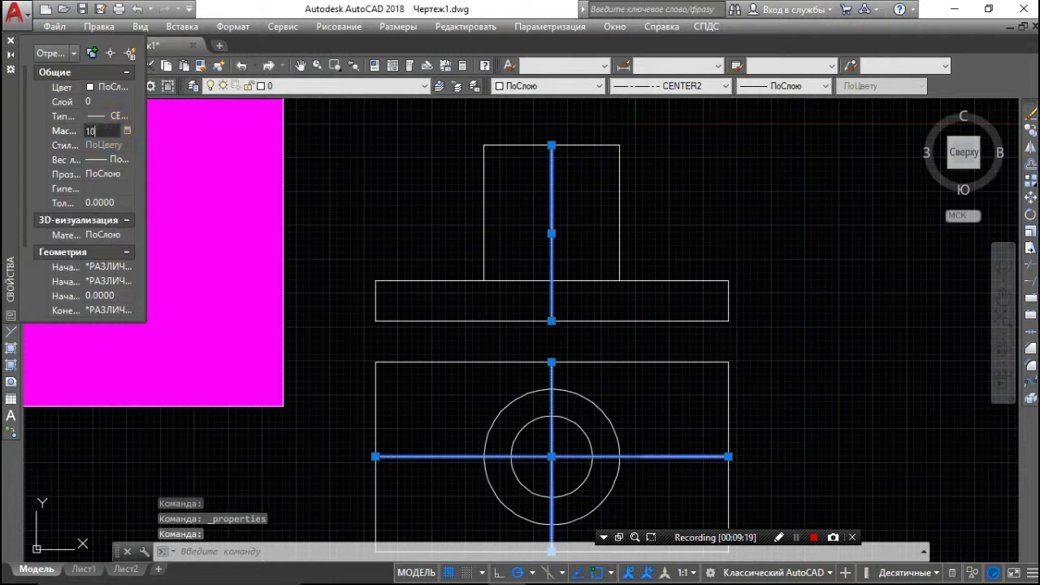
key(Return)
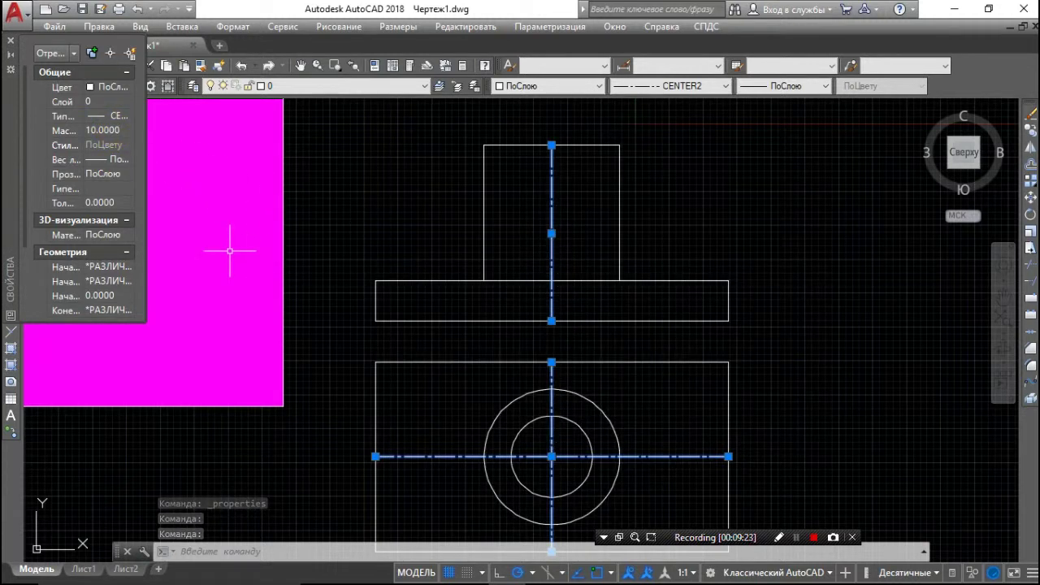
Set the linetype scale of the selected centre lines to 20, deselect them and close the Properties palette
click(106, 131)
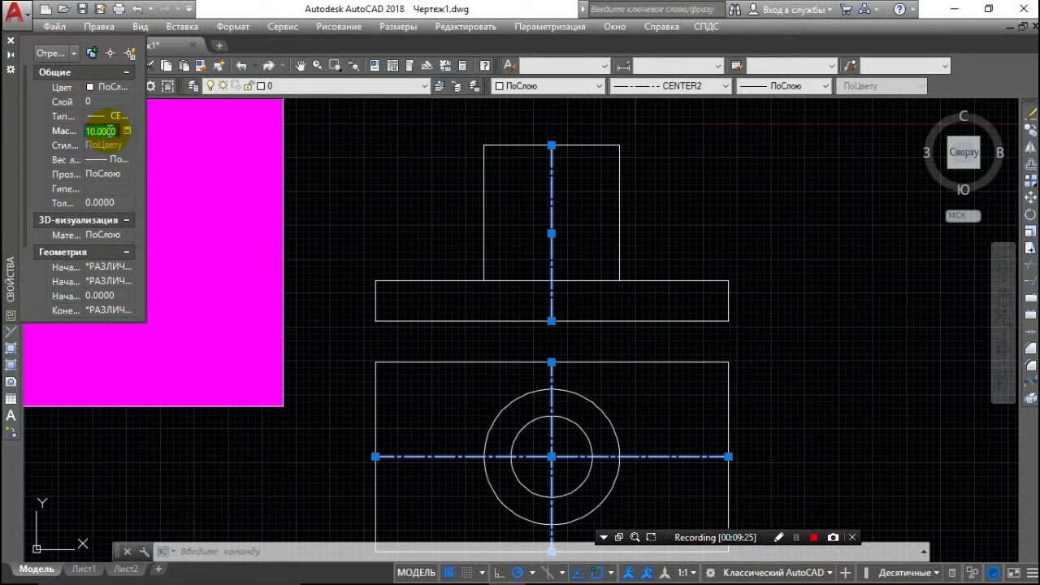
text(20)
key(Return)
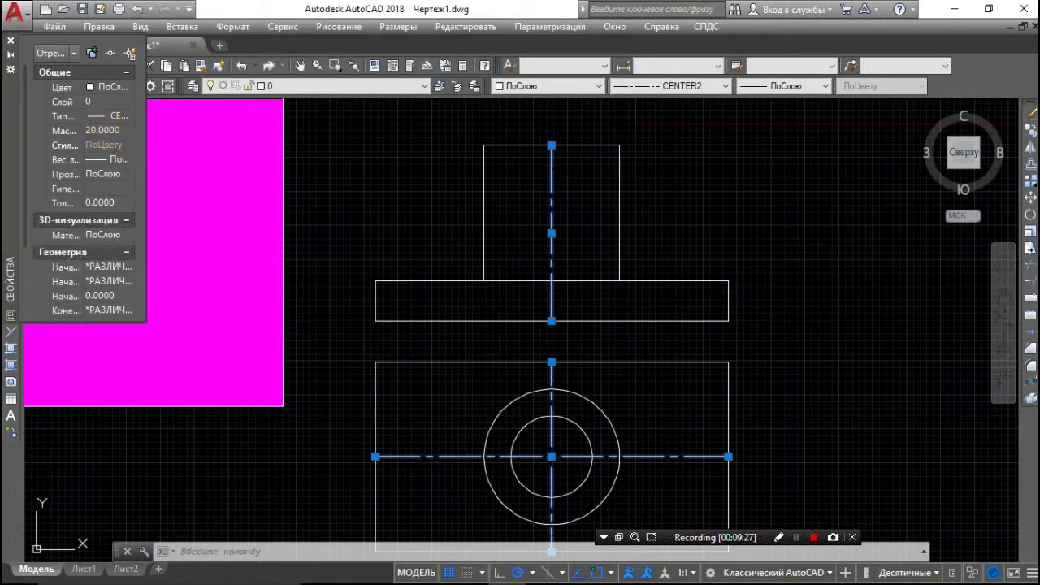
key(Escape)
middle_drag(575, 428, 689, 413)
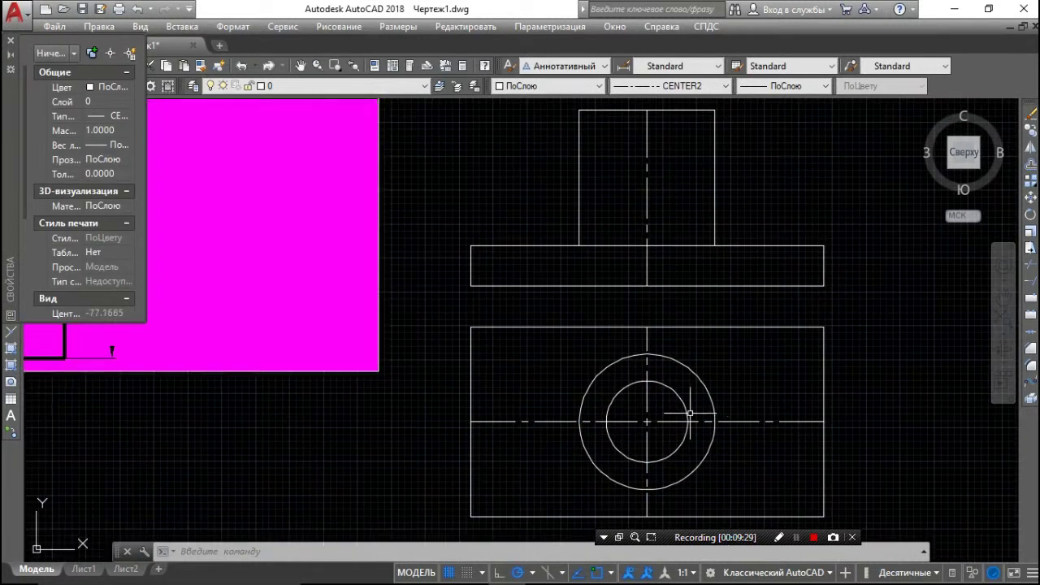
click(11, 40)
scroll(289, 198, down, 3)
scroll(423, 287, up, 1)
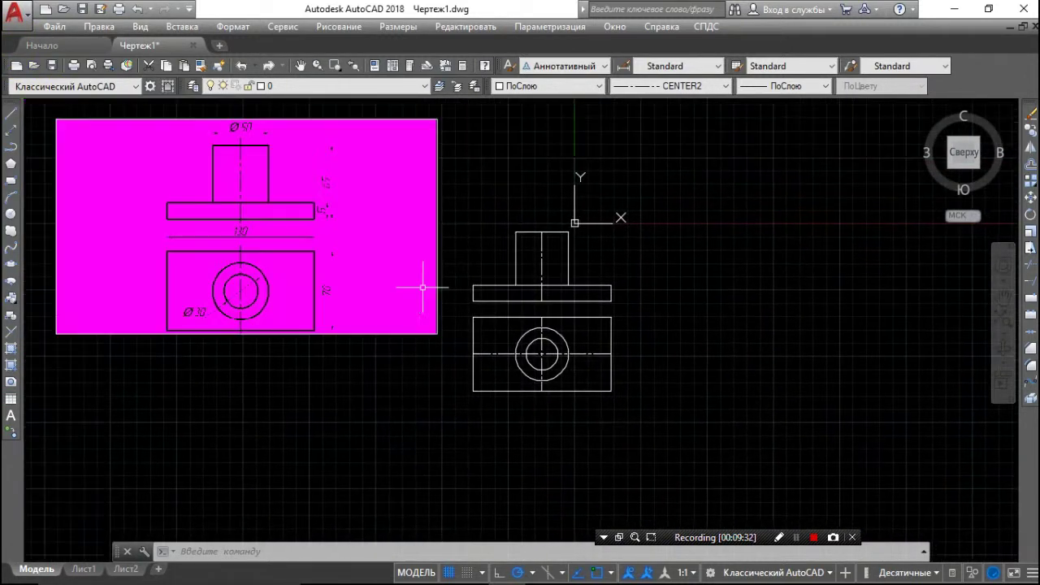
scroll(325, 286, up, 4)
scroll(341, 278, down, 4)
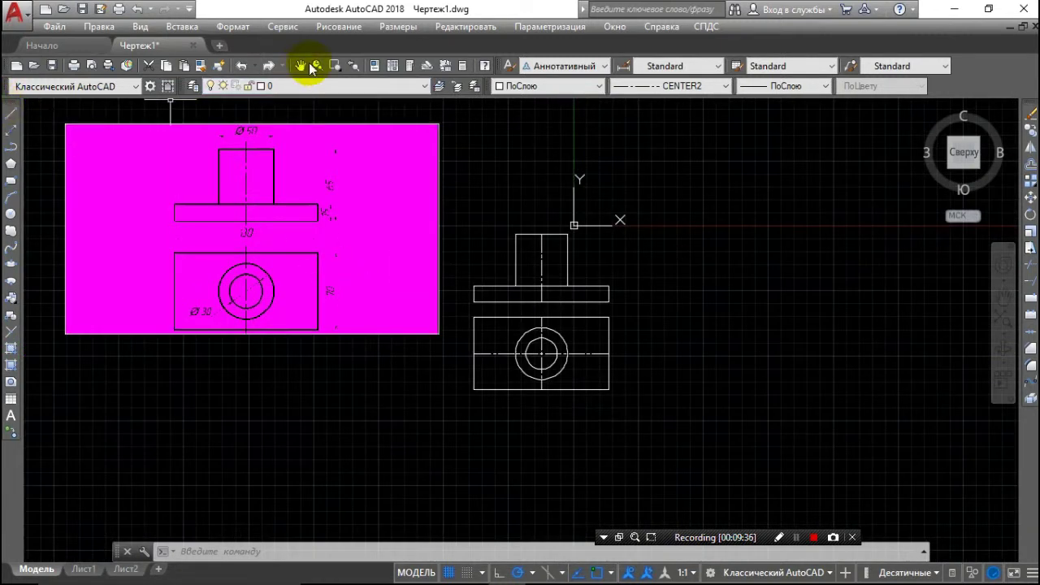
click(398, 27)
click(400, 69)
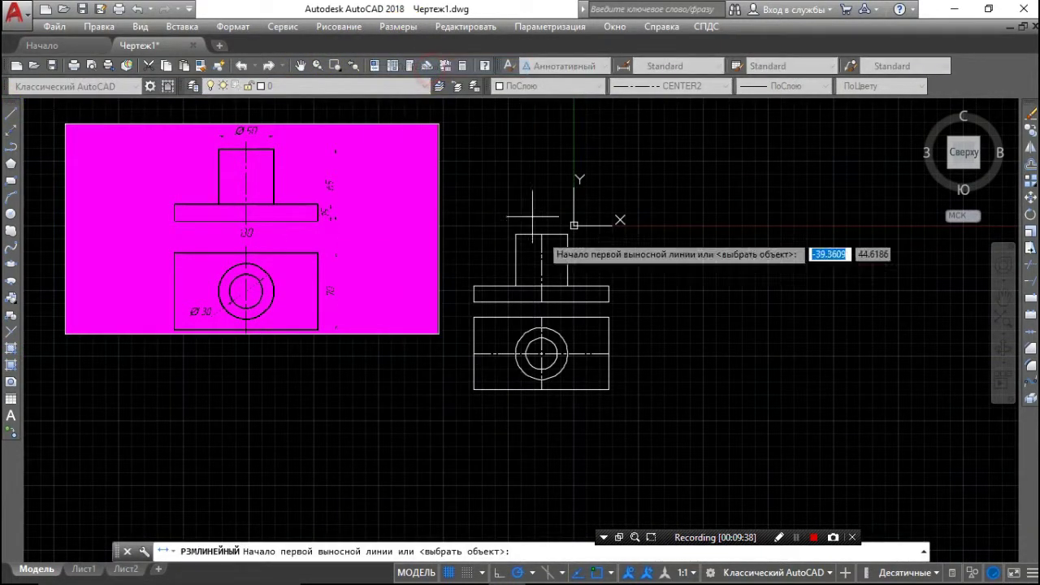
scroll(599, 328, up, 2)
scroll(599, 328, up, 2)
click(622, 297)
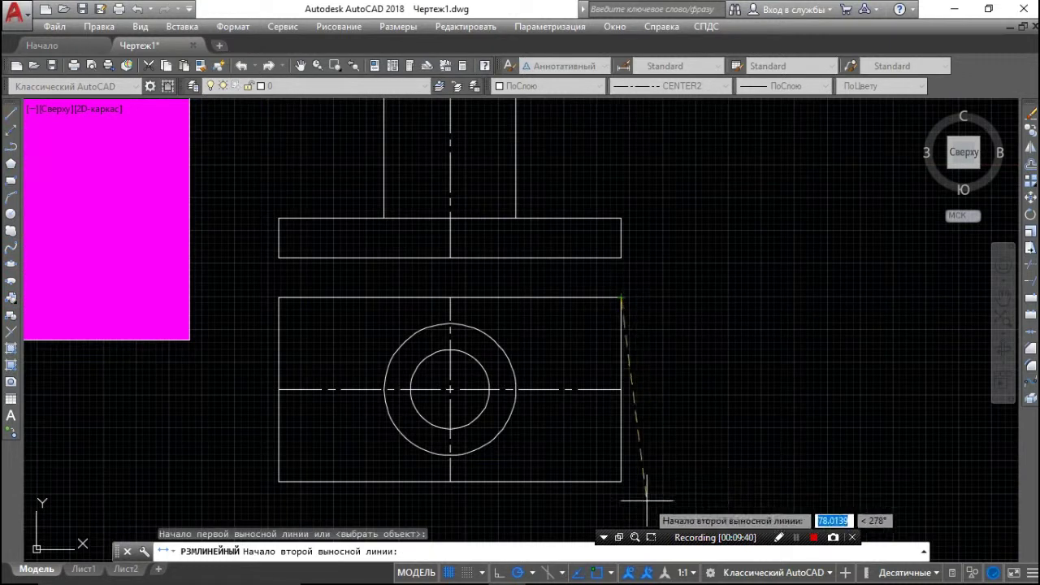
click(620, 481)
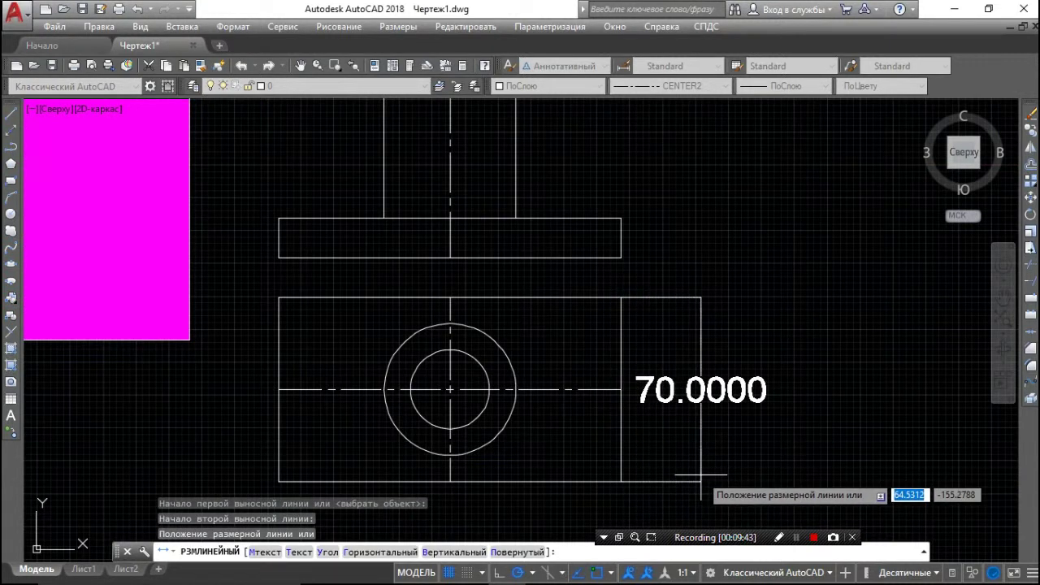
key(Escape)
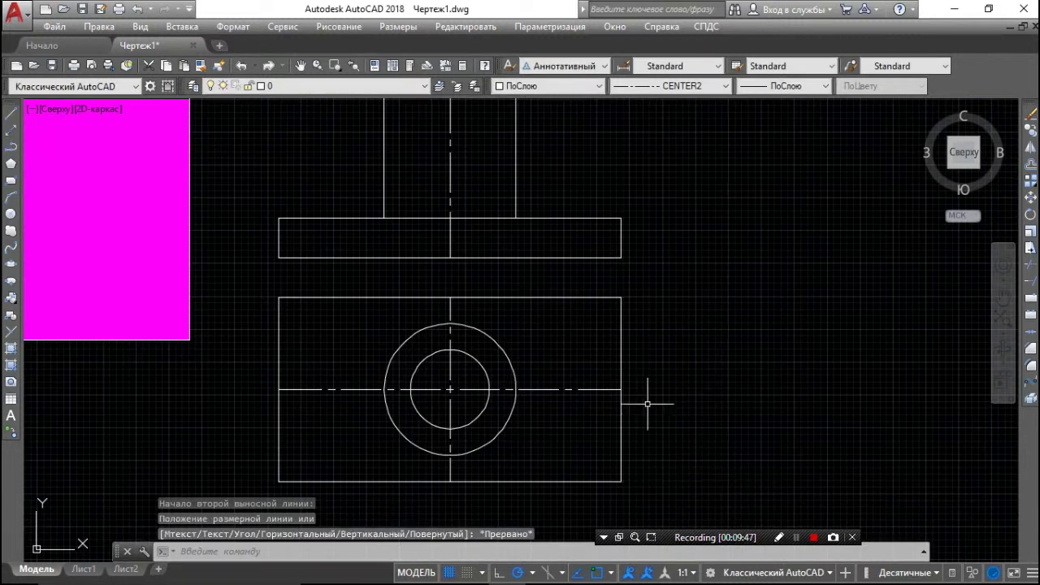
Set the current linetype for new objects to ПоСлою
click(13, 130)
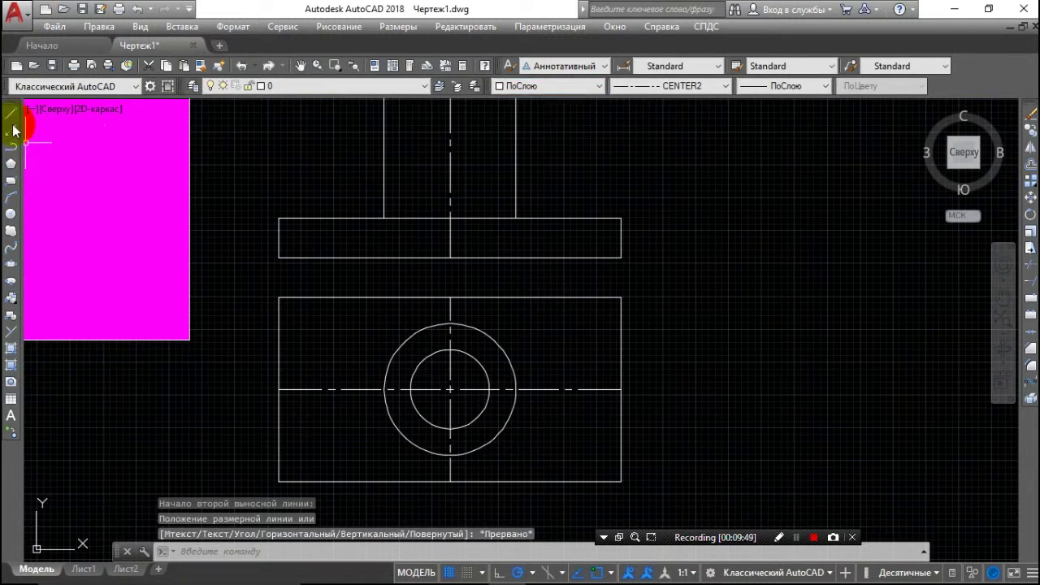
click(688, 85)
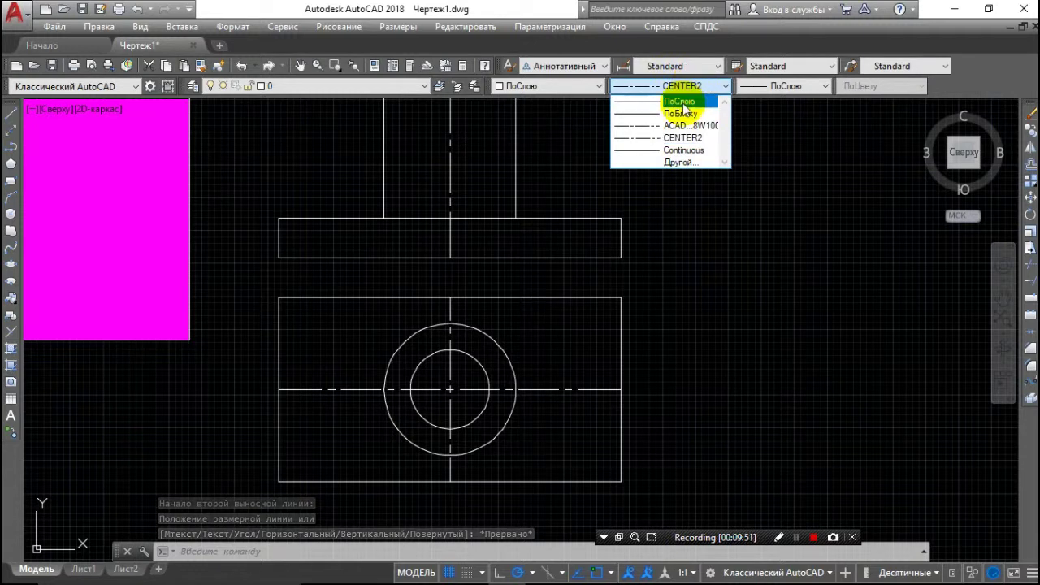
click(681, 101)
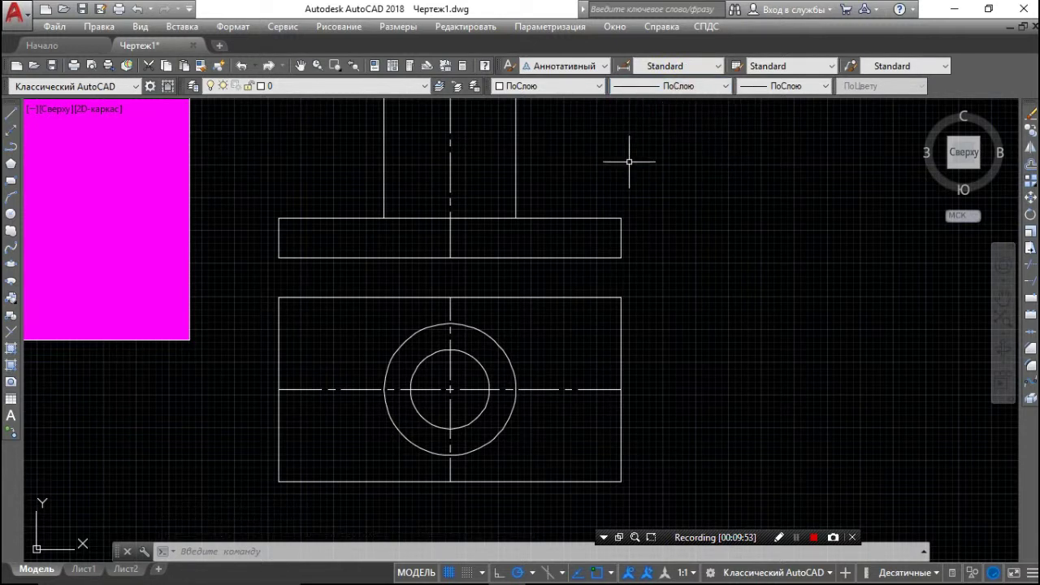
Edit the Standard dimension style and set the linear dimension precision to 0
click(624, 65)
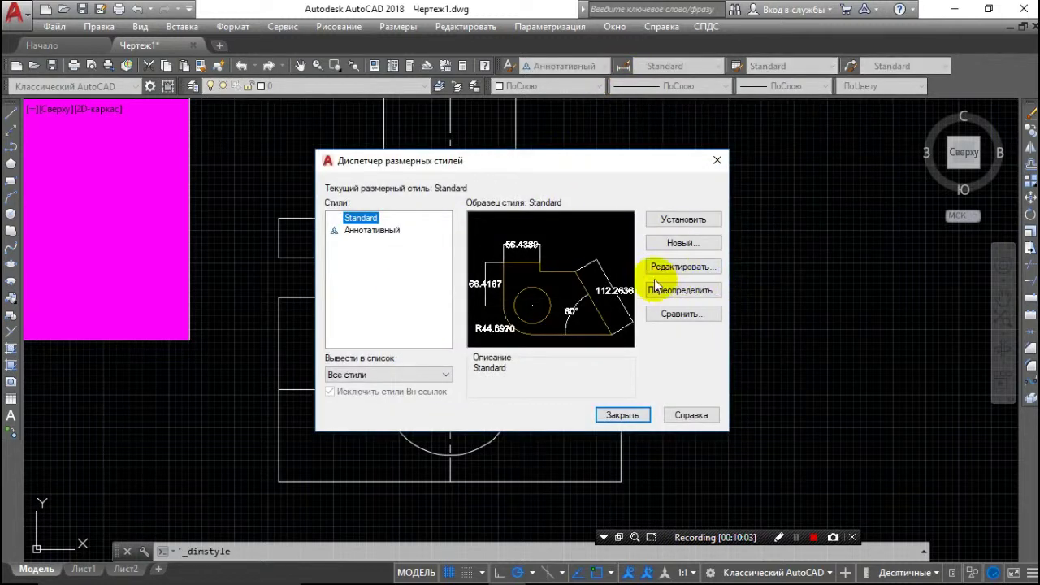
click(686, 273)
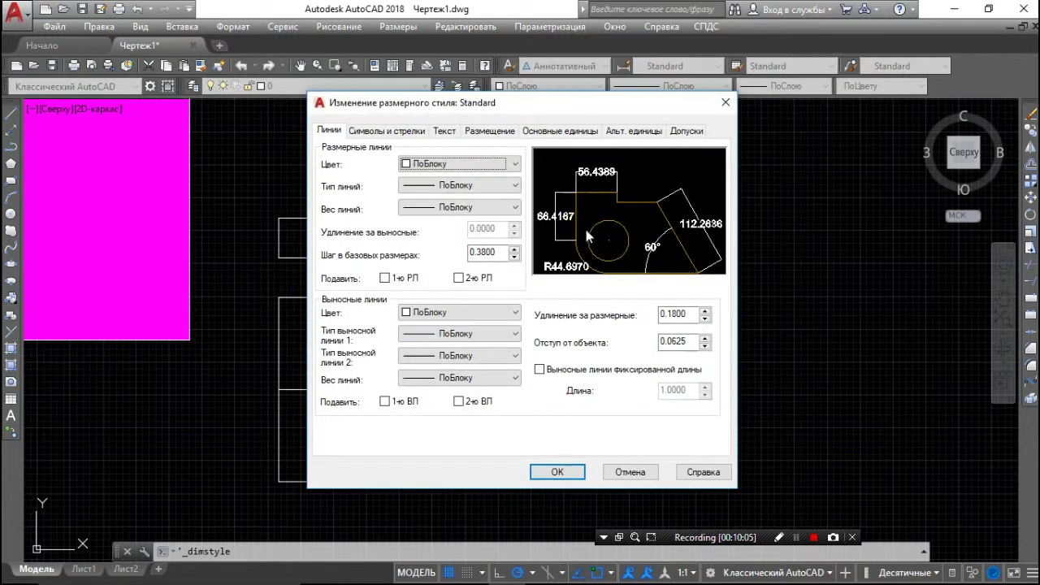
click(634, 130)
click(685, 134)
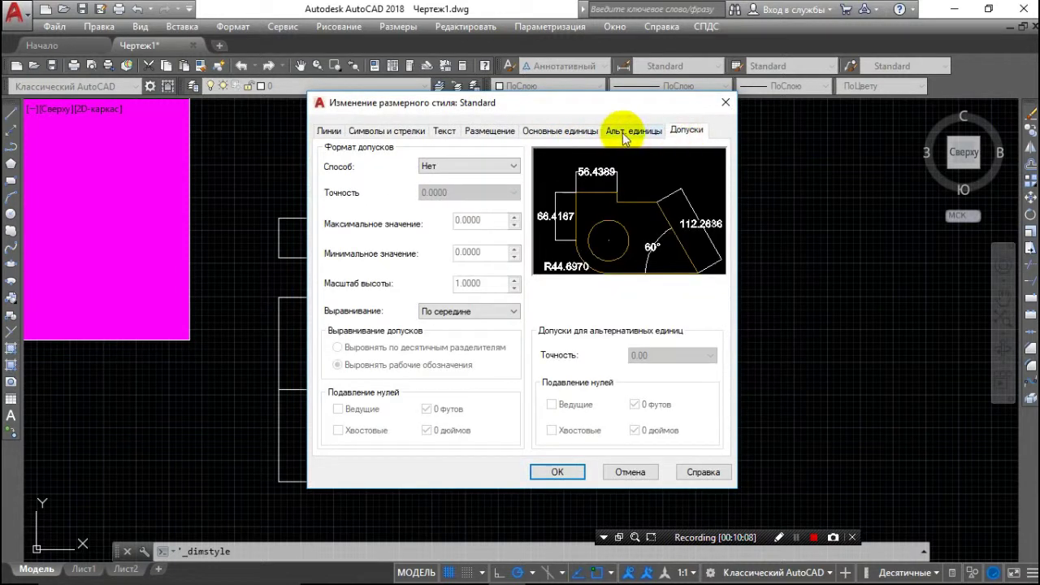
click(572, 130)
click(438, 185)
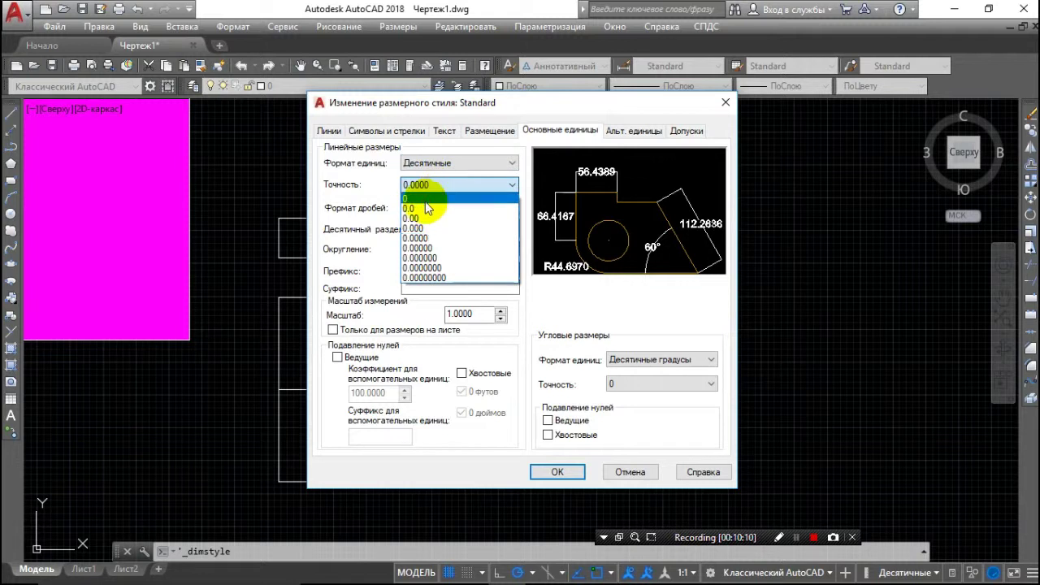
click(436, 195)
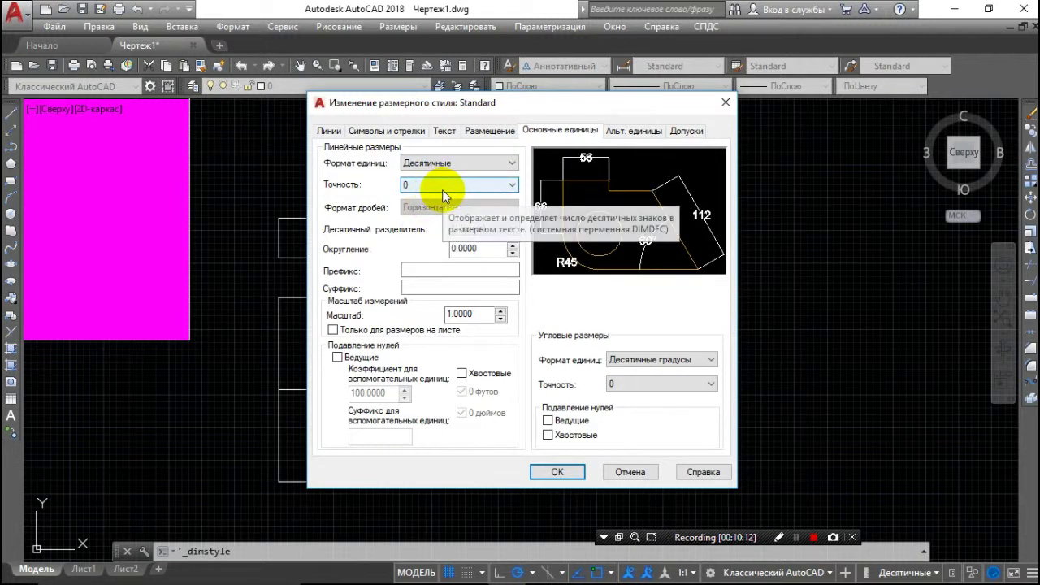
Select Закрашенная замкнутая as the first arrowhead of the Standard dimension style and check its line settings
click(388, 132)
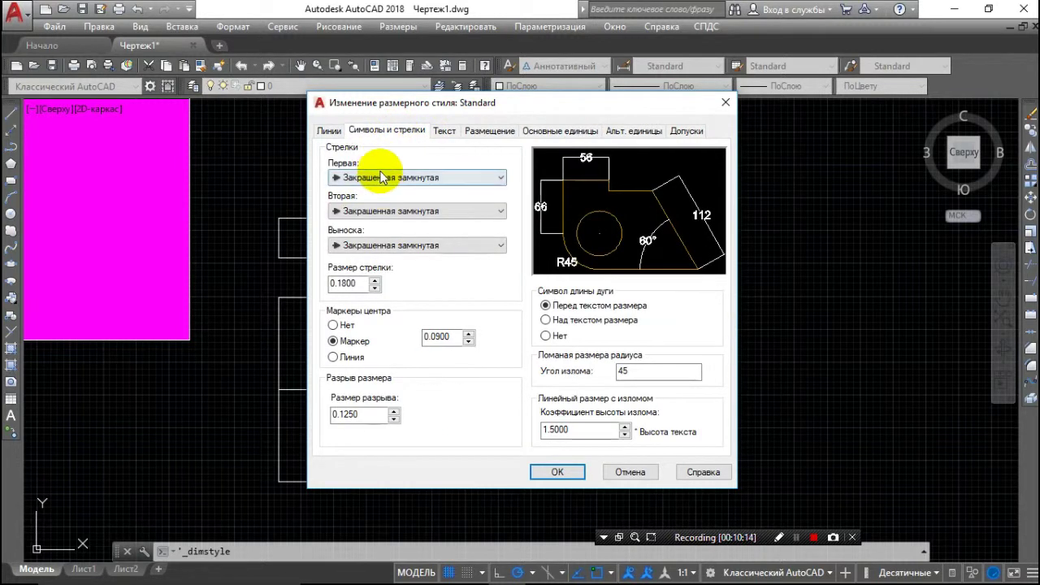
click(380, 178)
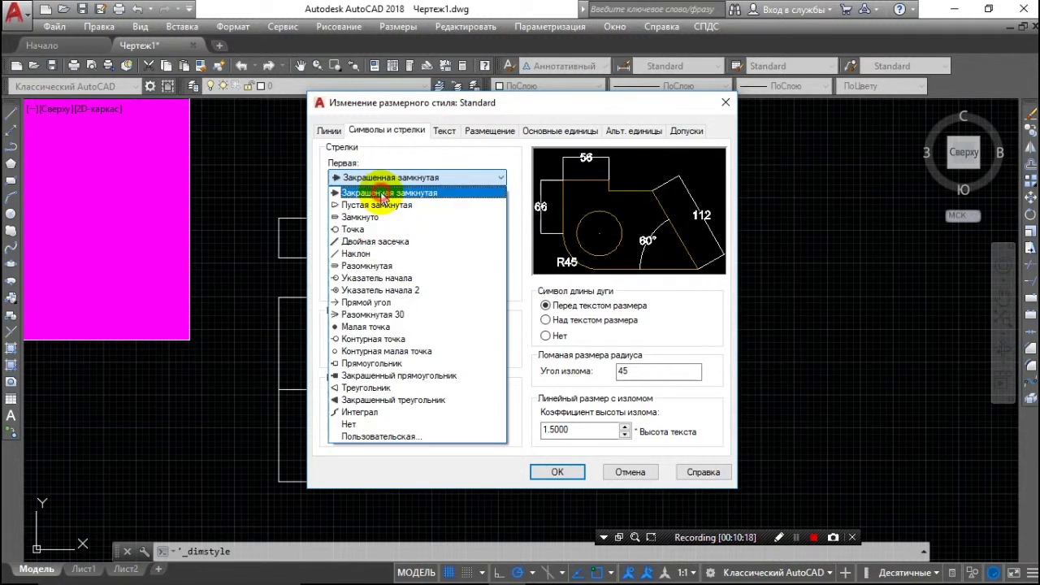
click(380, 193)
click(329, 132)
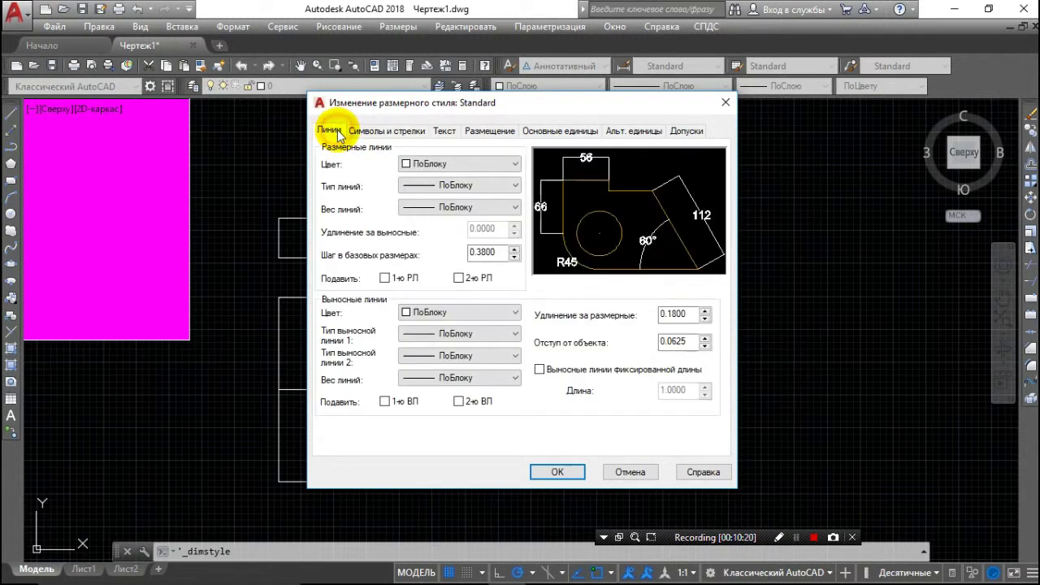
Set the height of the Standard text style used by the dimensions to 1 and save the dimension style
click(438, 134)
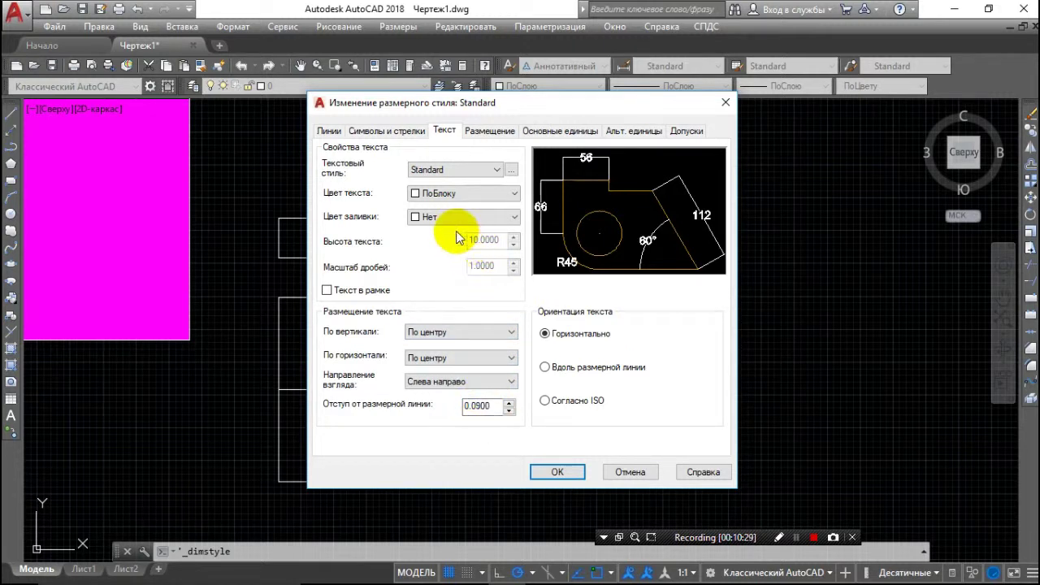
click(456, 168)
click(456, 169)
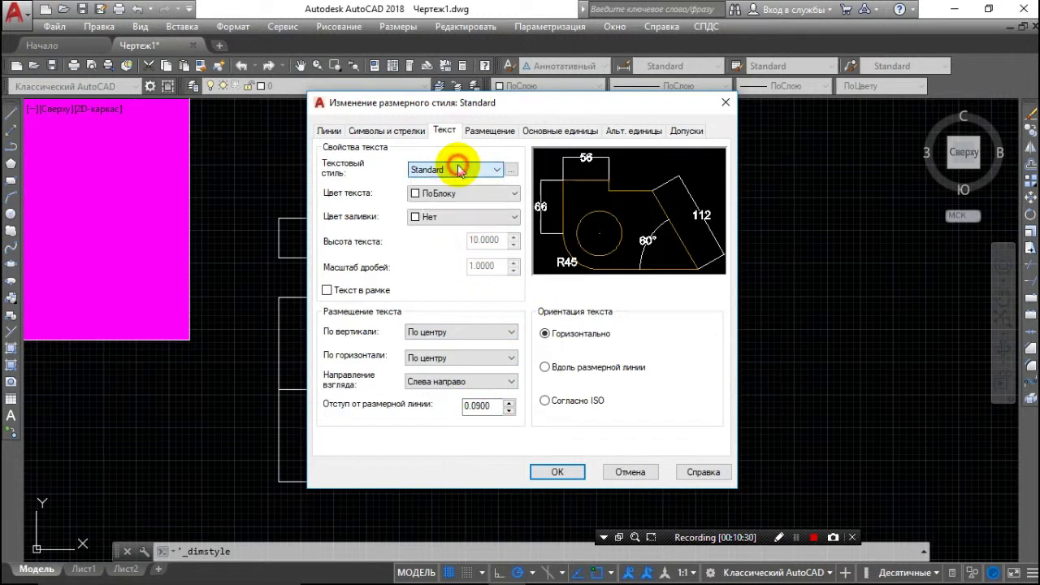
click(511, 169)
double_click(601, 293)
text(1)
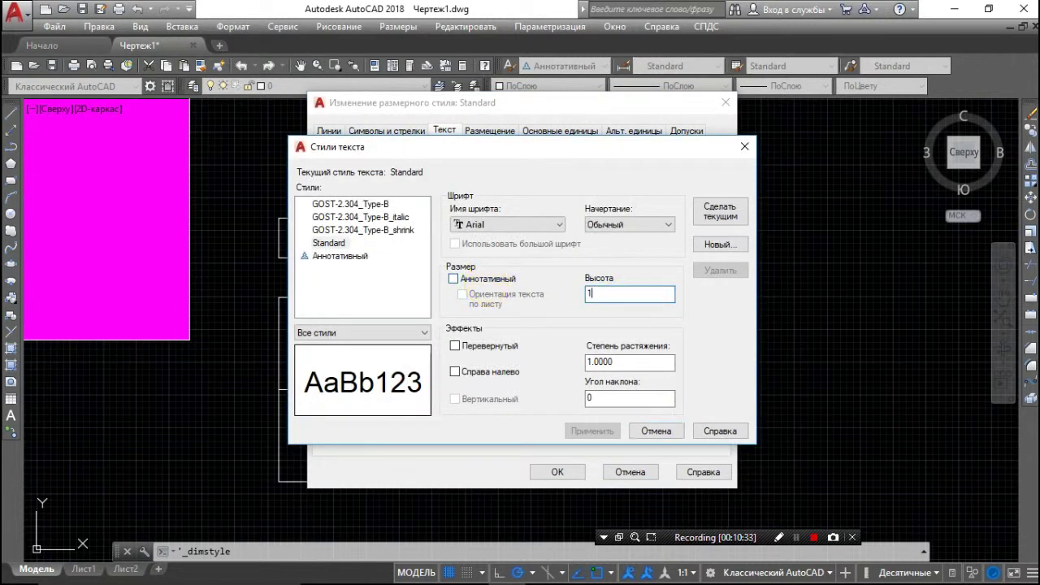
key(Return)
click(654, 430)
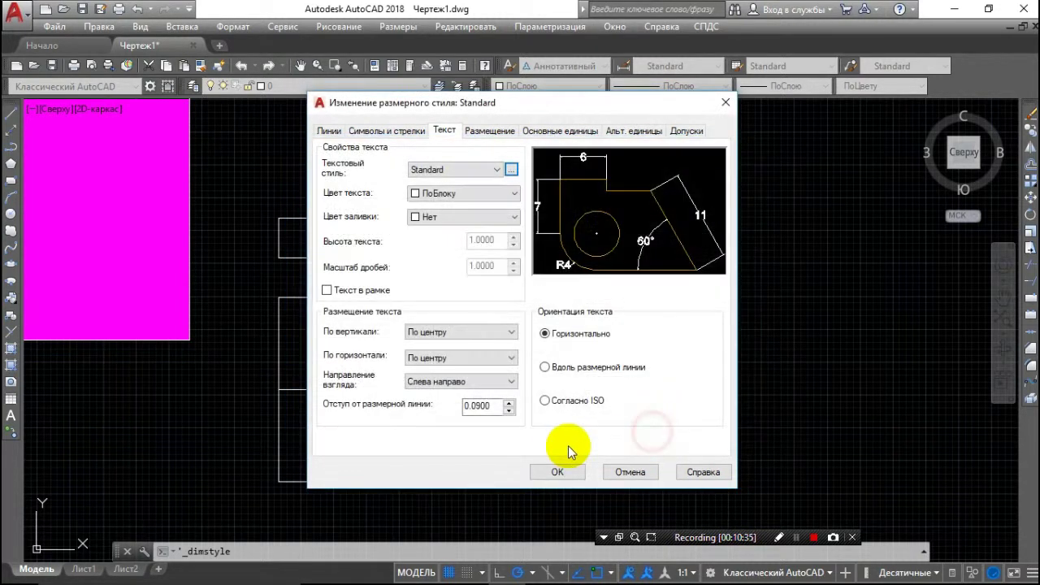
click(557, 472)
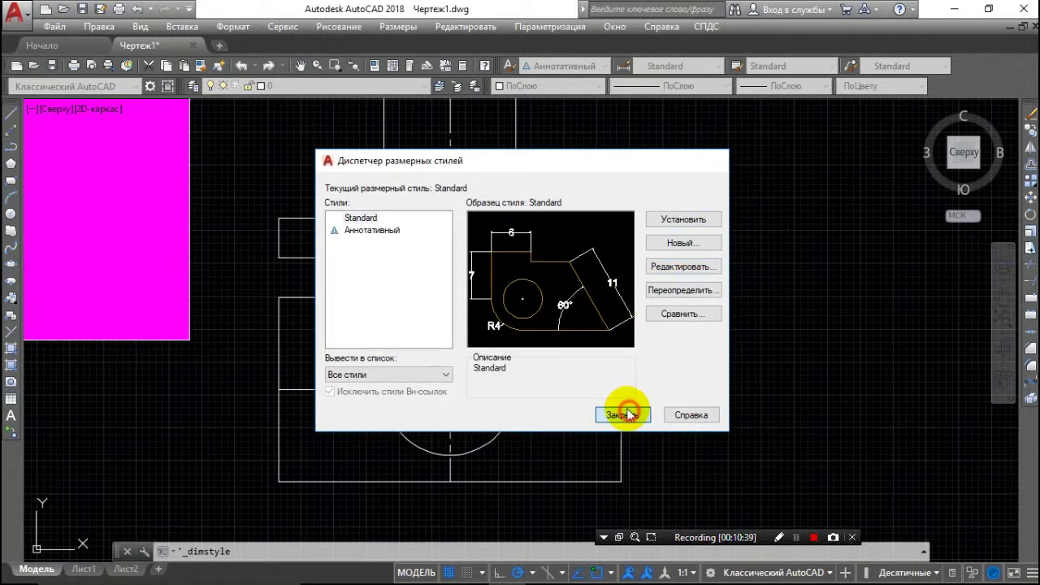
click(628, 415)
Add a vertical linear dimension along the right edge of the plan view's rectangle and inspect its text
middle_drag(504, 314, 571, 281)
click(409, 27)
click(406, 67)
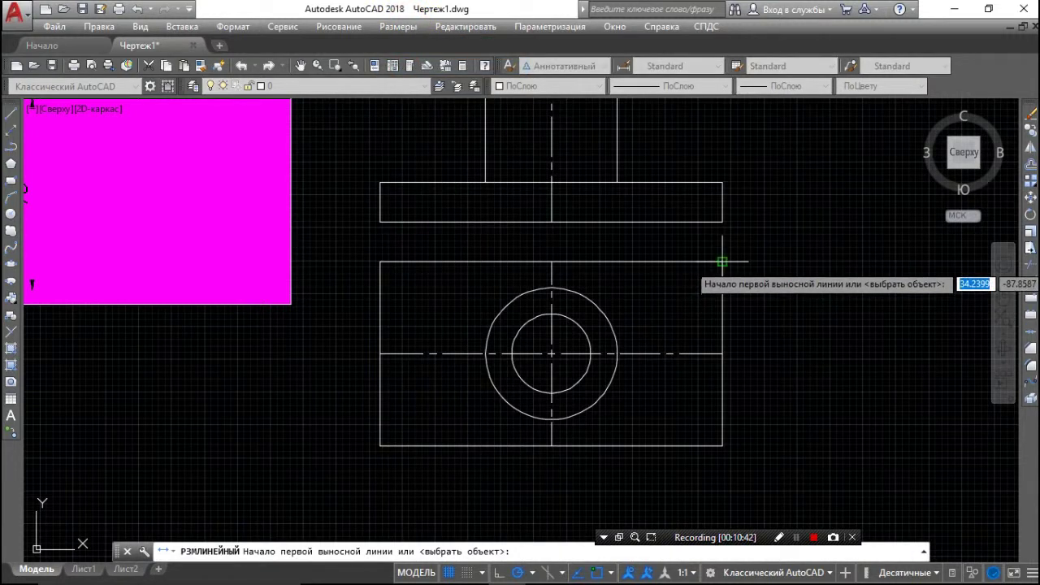
click(722, 262)
click(722, 445)
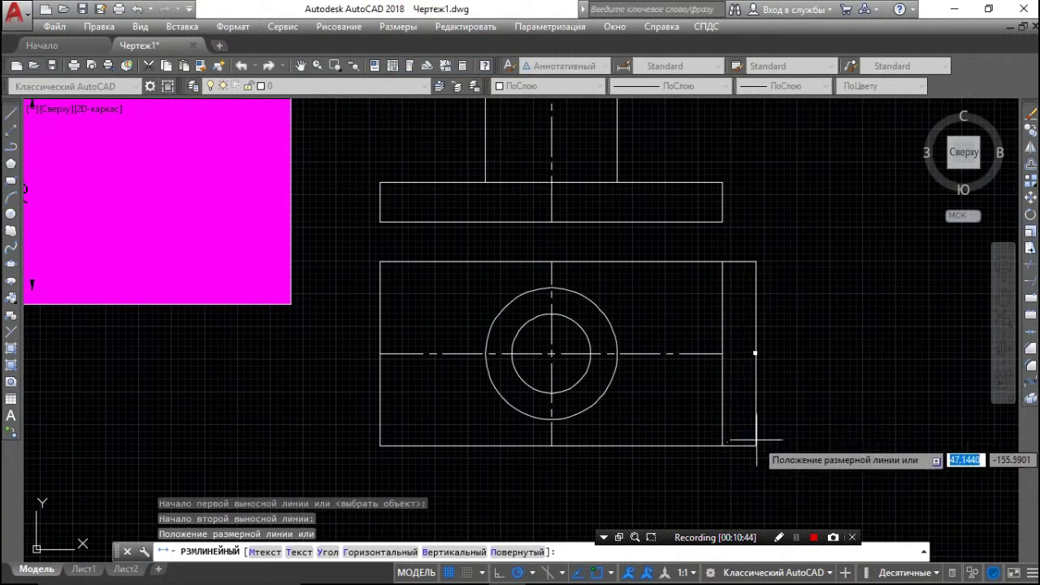
click(734, 410)
scroll(735, 365, up, 8)
scroll(735, 362, down, 8)
middle_drag(724, 360, 641, 369)
Reopen the Standard dimension style for editing and set the height of its Standard text style to 5
click(623, 66)
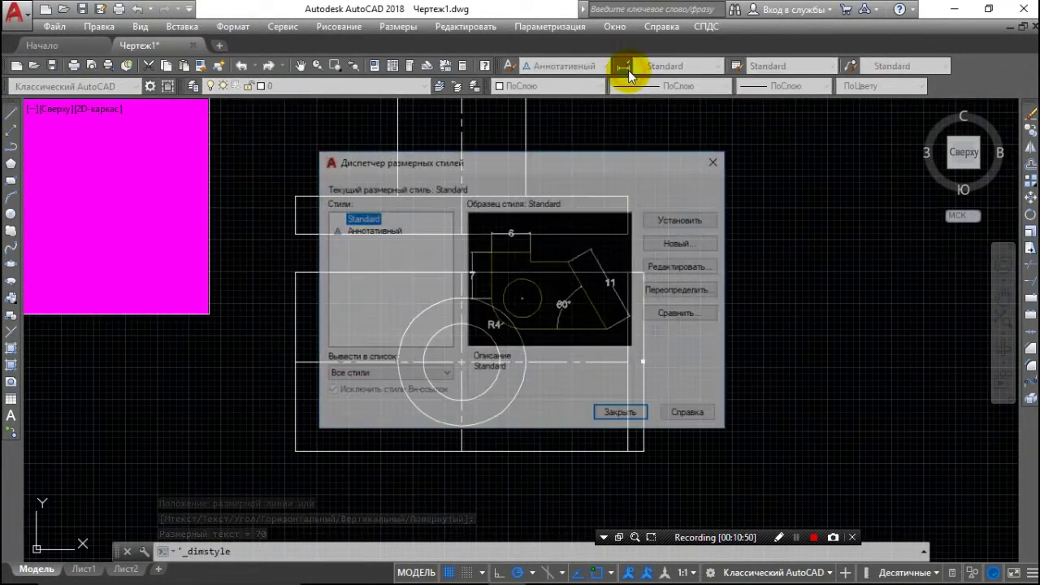
click(682, 266)
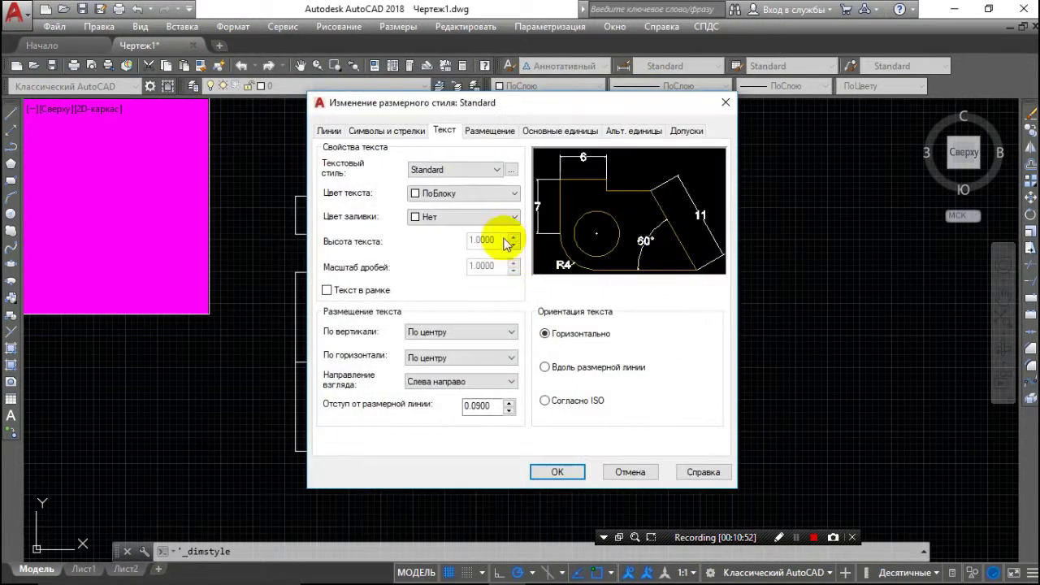
click(516, 169)
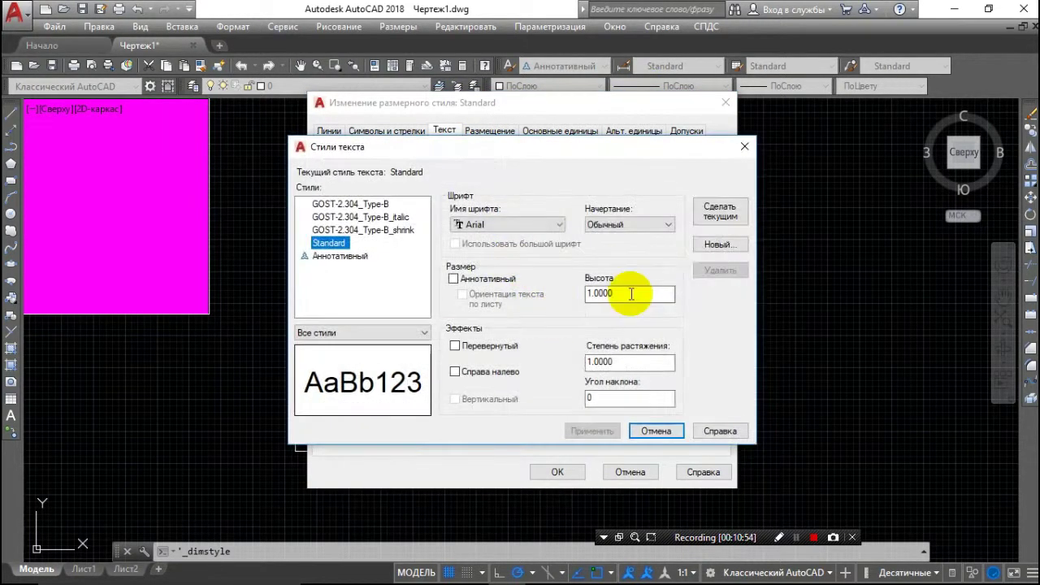
drag(650, 293, 554, 297)
text(5)
click(610, 429)
click(657, 431)
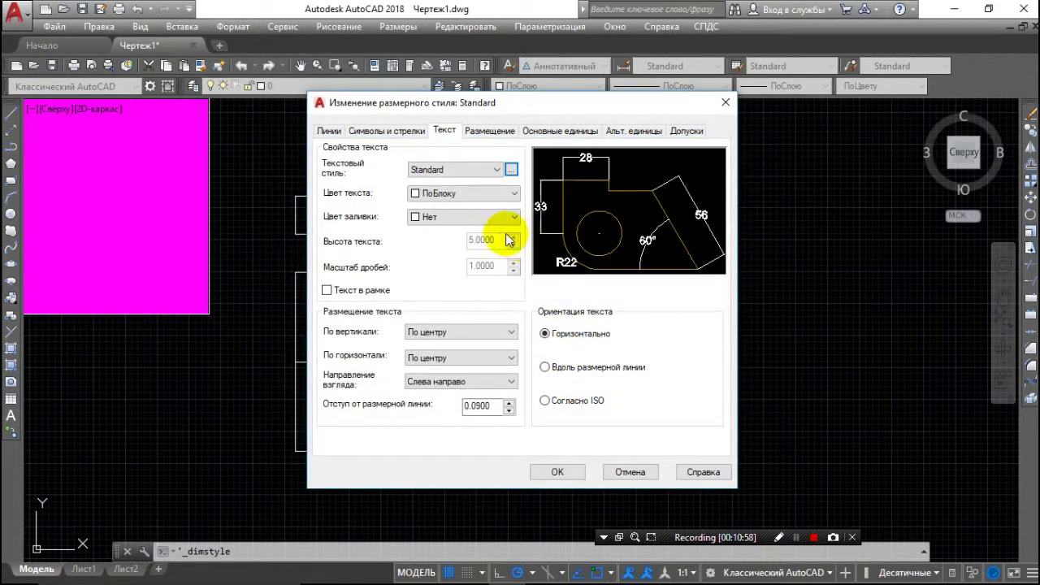
Set the vertical text placement of the Standard dimension style to Над линией and save the style
click(459, 333)
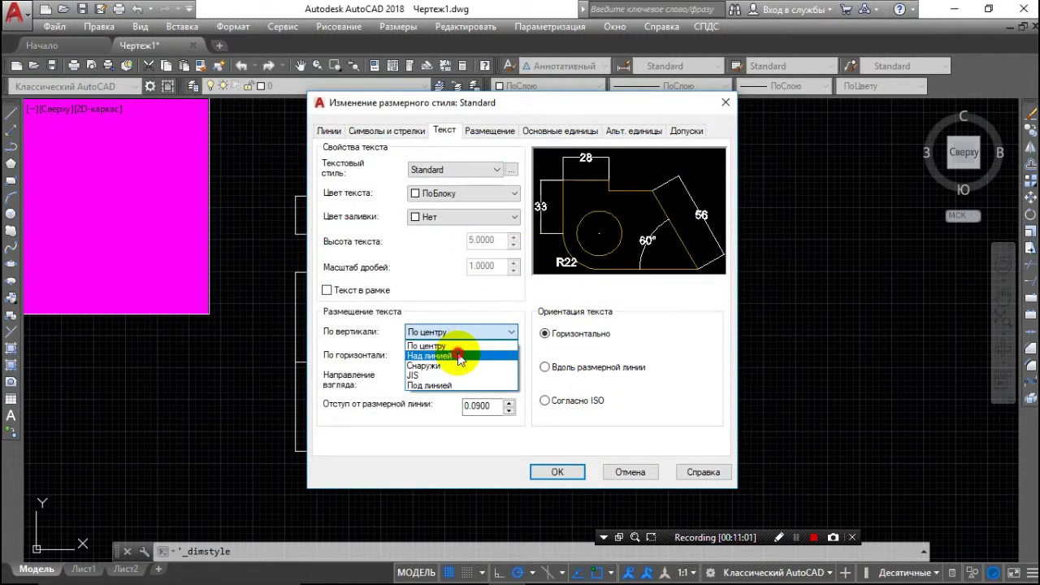
click(460, 357)
click(457, 359)
click(449, 372)
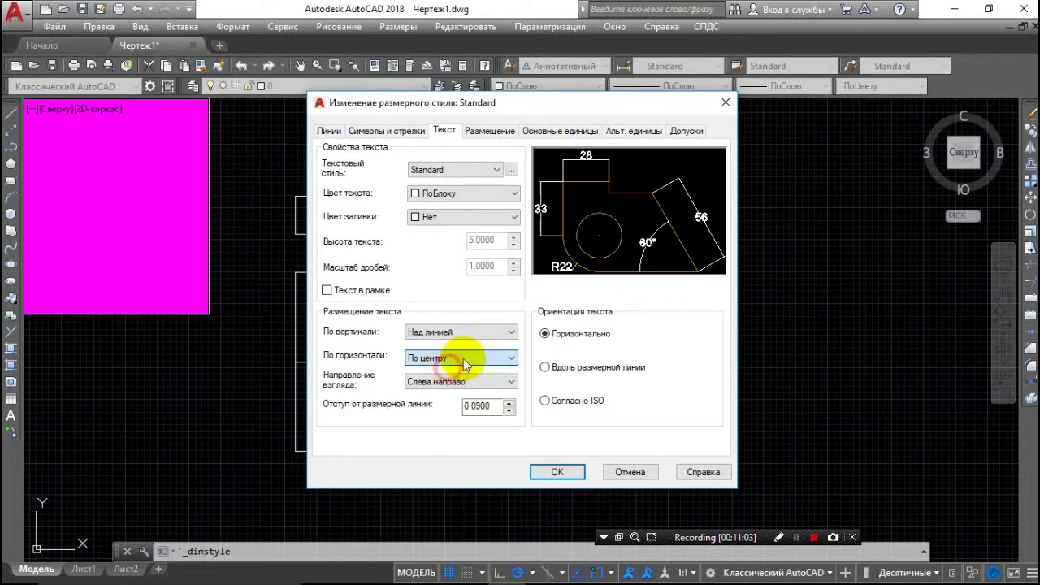
click(564, 472)
click(615, 412)
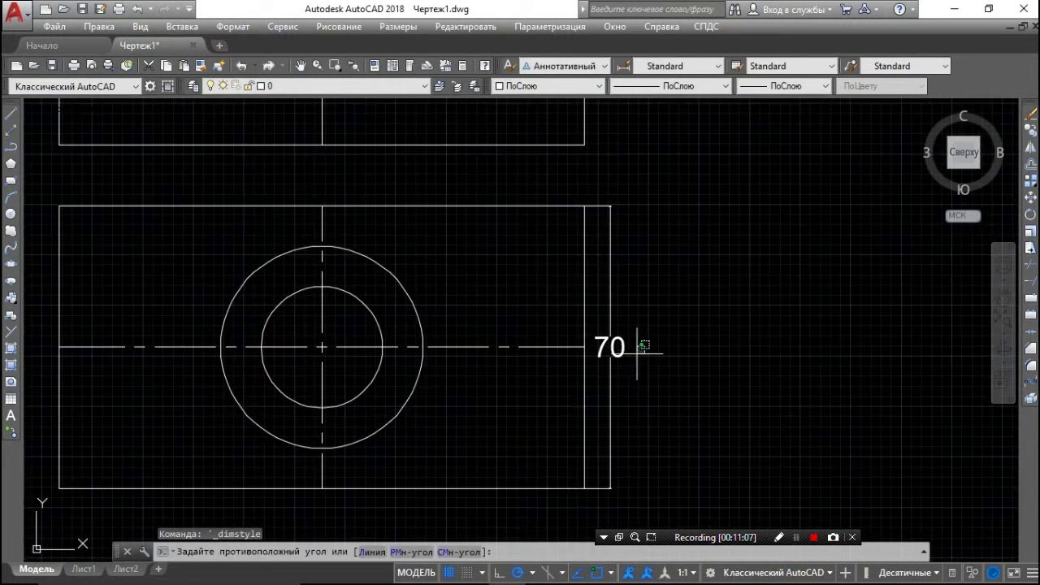
Replace the existing vertical dimension at the plan view rectangle's right edge with a new linear dimension between its two right corners
click(604, 377)
key(Delete)
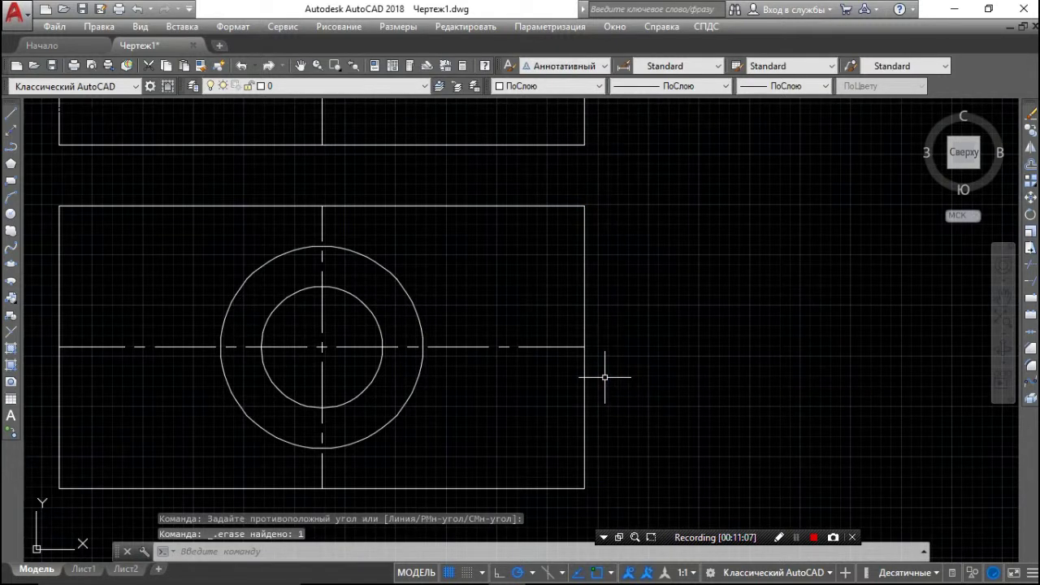
click(398, 26)
click(404, 65)
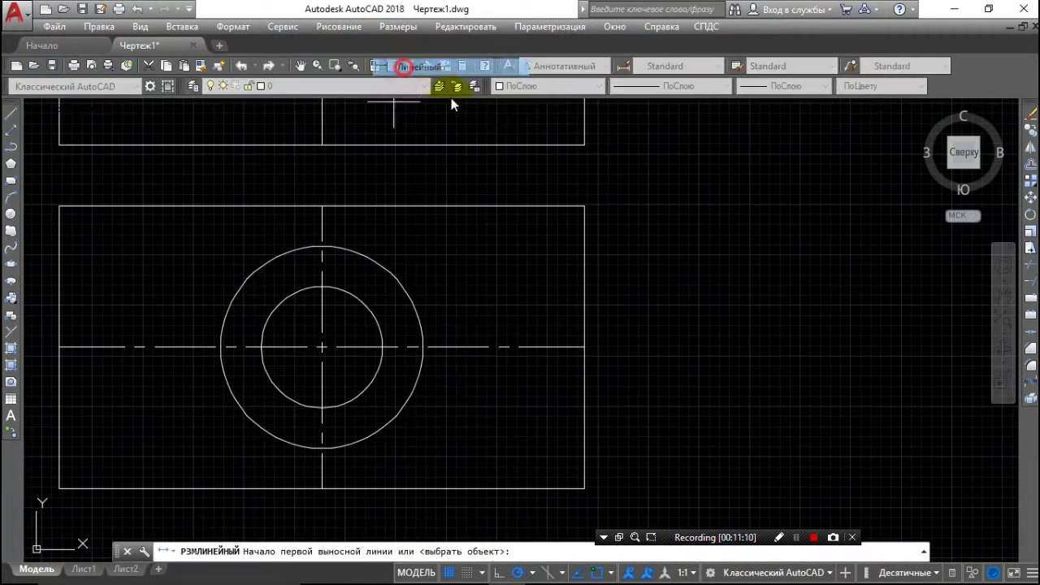
click(585, 207)
click(584, 489)
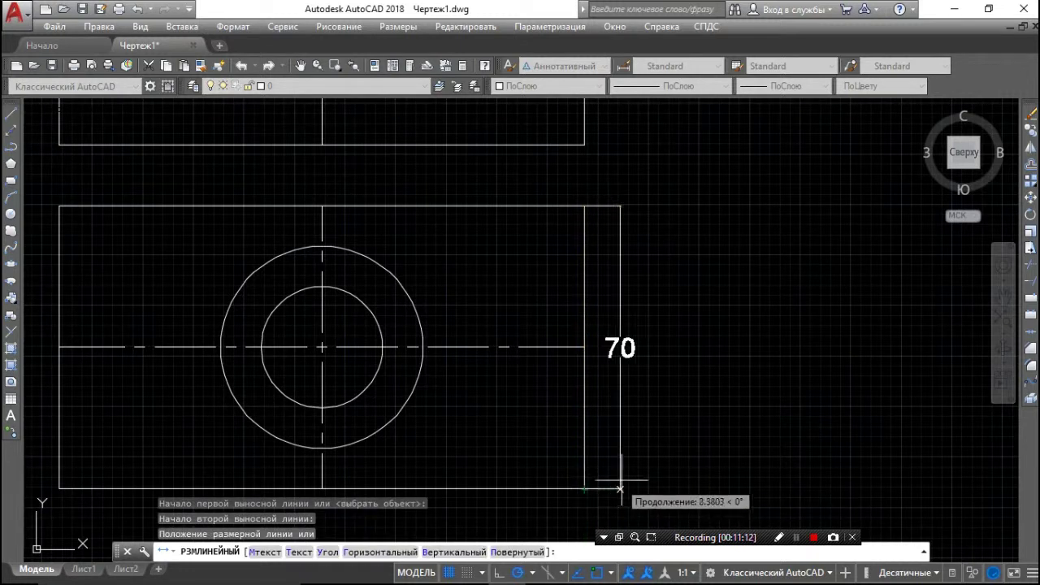
click(631, 478)
Examine the new vertical dimension's text placement and the arrowhead at its upper end
scroll(636, 343, up, 6)
scroll(637, 343, down, 6)
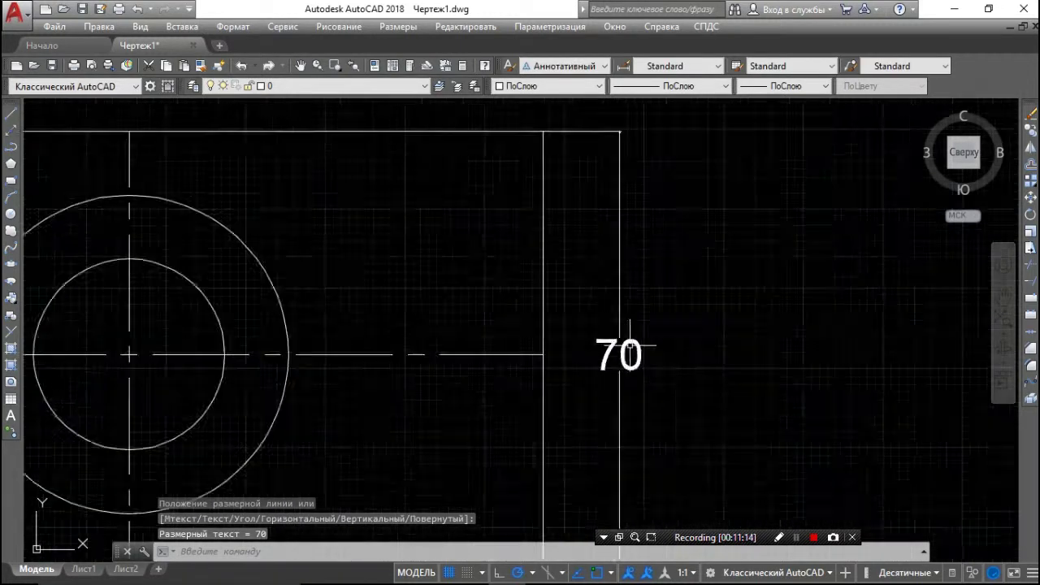
click(661, 349)
click(629, 278)
scroll(605, 236, up, 8)
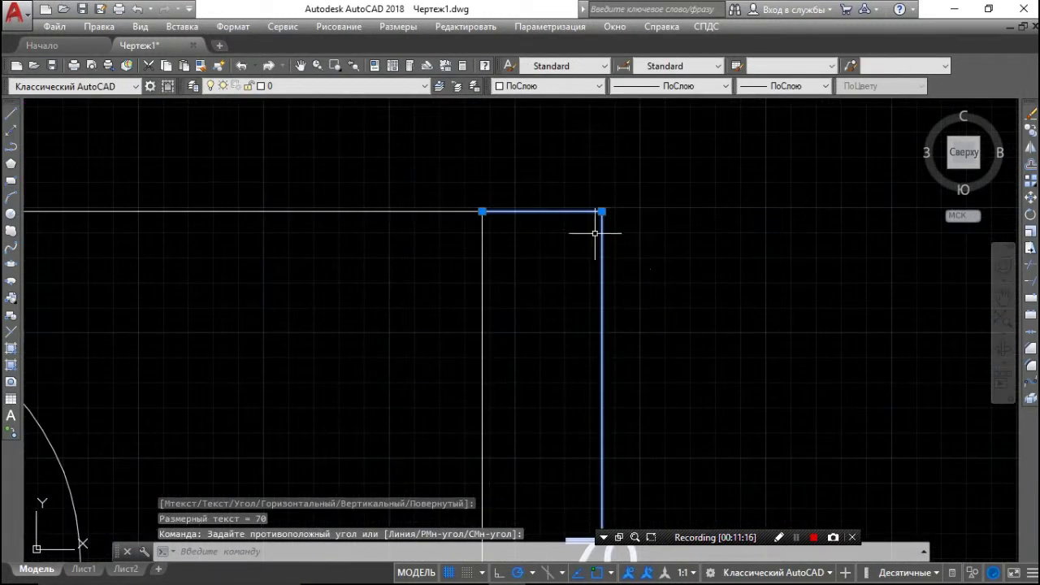
key(Escape)
scroll(526, 216, up, 3)
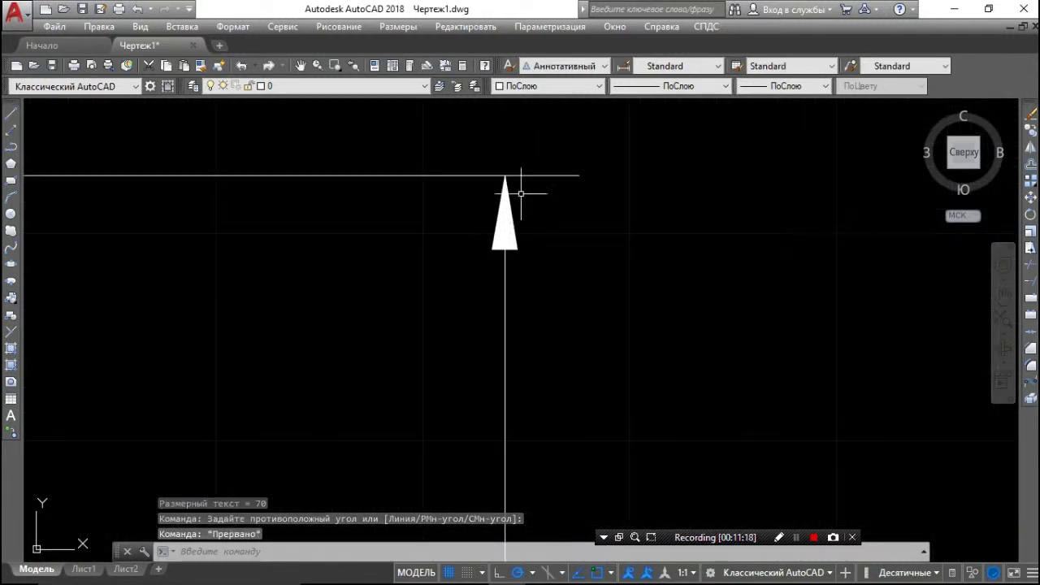
scroll(537, 233, down, 8)
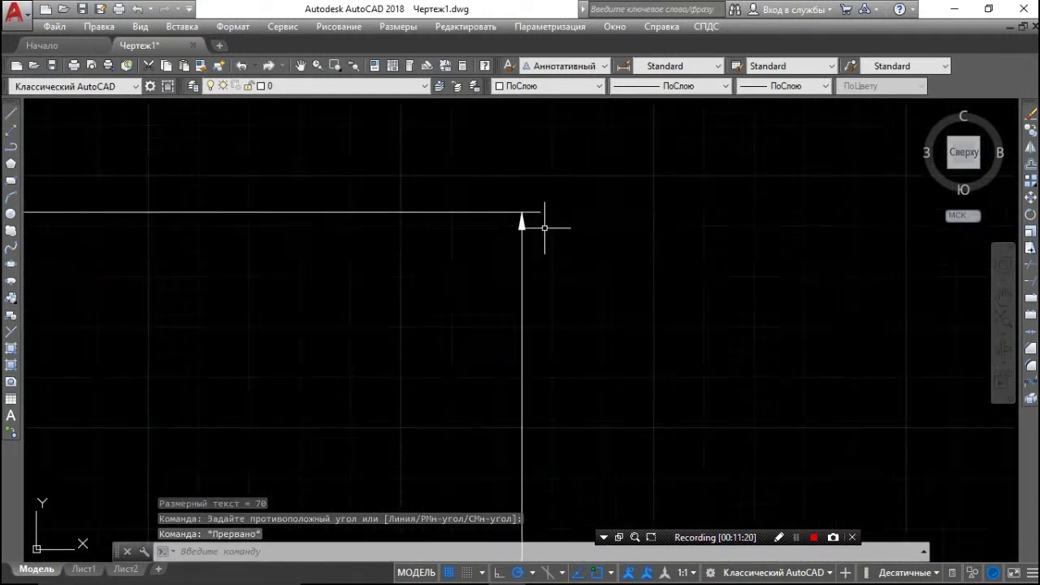
click(597, 290)
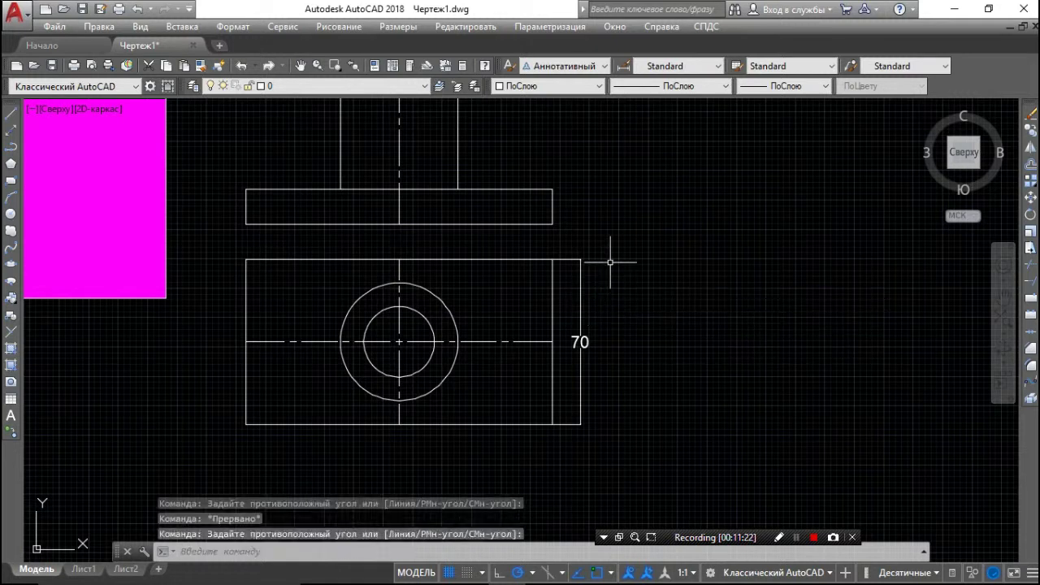
Reopen the Standard dimension style for editing and set the height of its Standard text style to 6
click(623, 66)
click(690, 266)
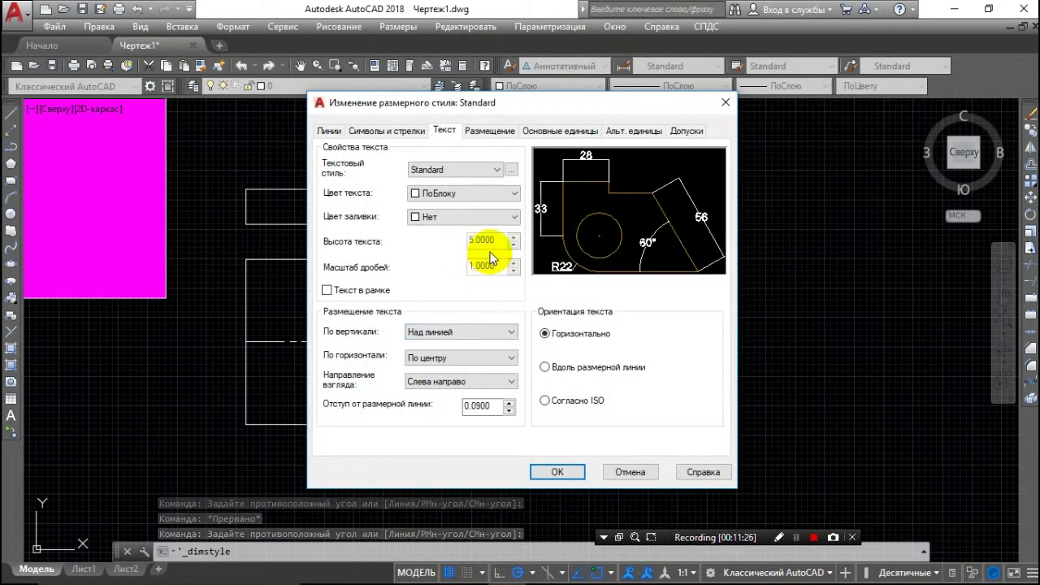
click(511, 169)
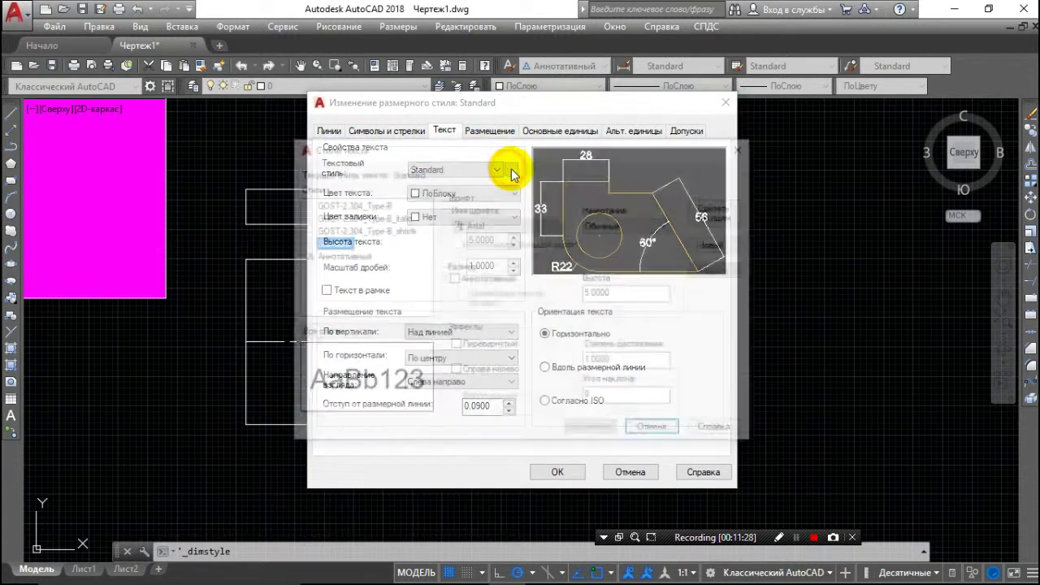
double_click(622, 292)
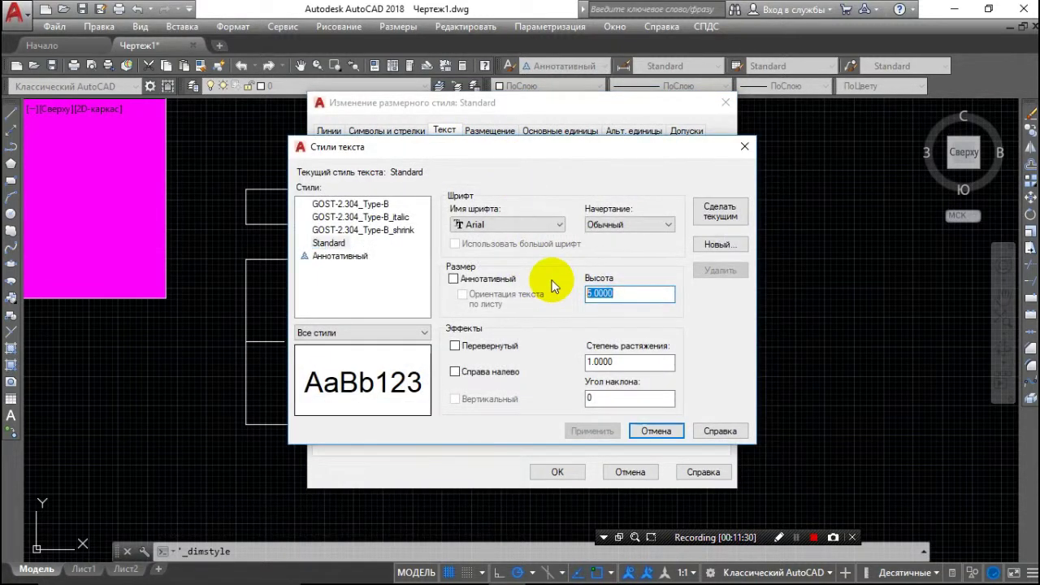
text(6)
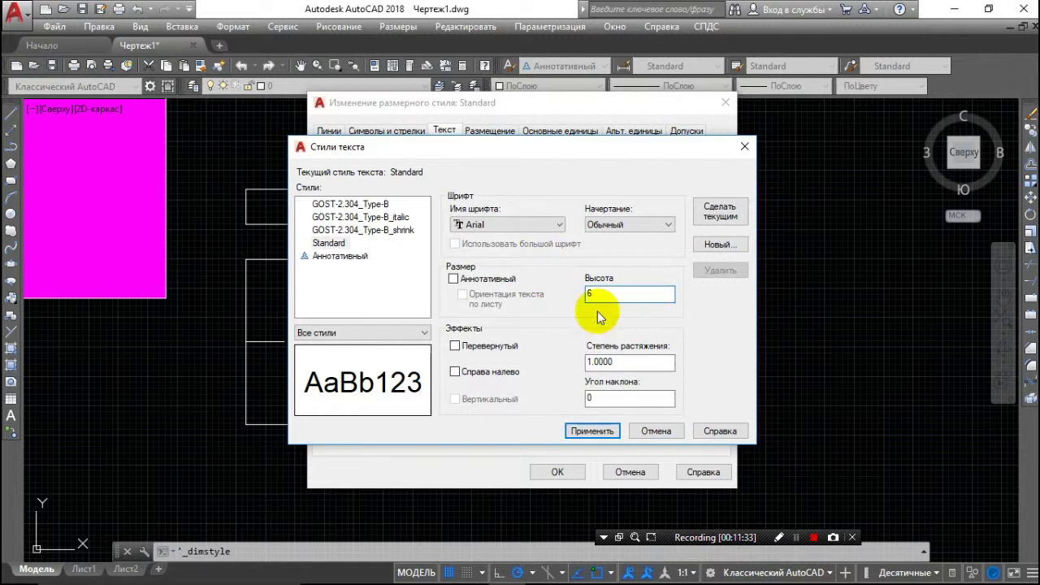
click(593, 430)
Compare oblique angles of 15 and 75 for the Standard text style and set the angle to 15
double_click(604, 402)
text(15)
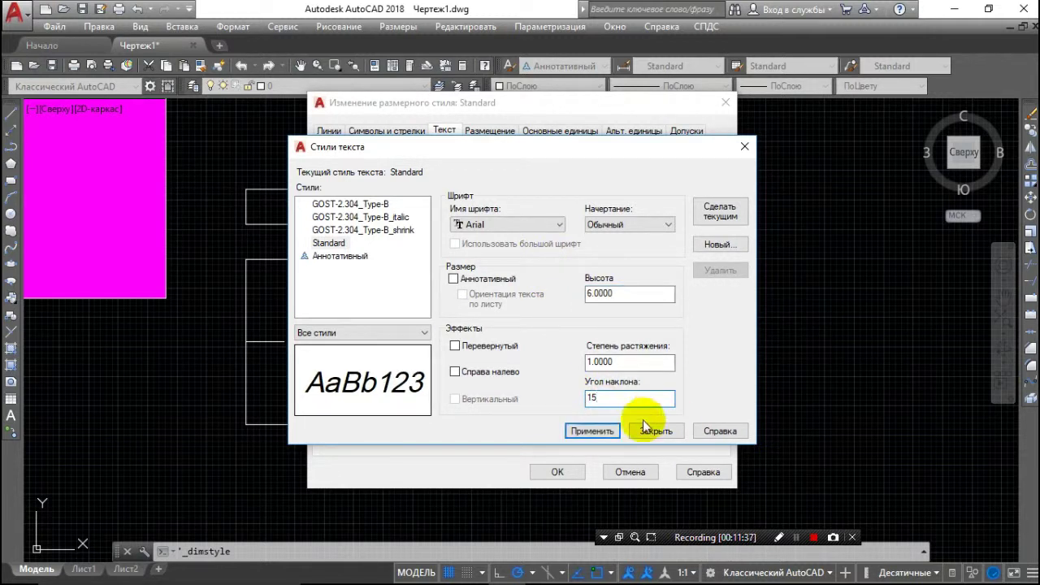
double_click(600, 398)
text(75)
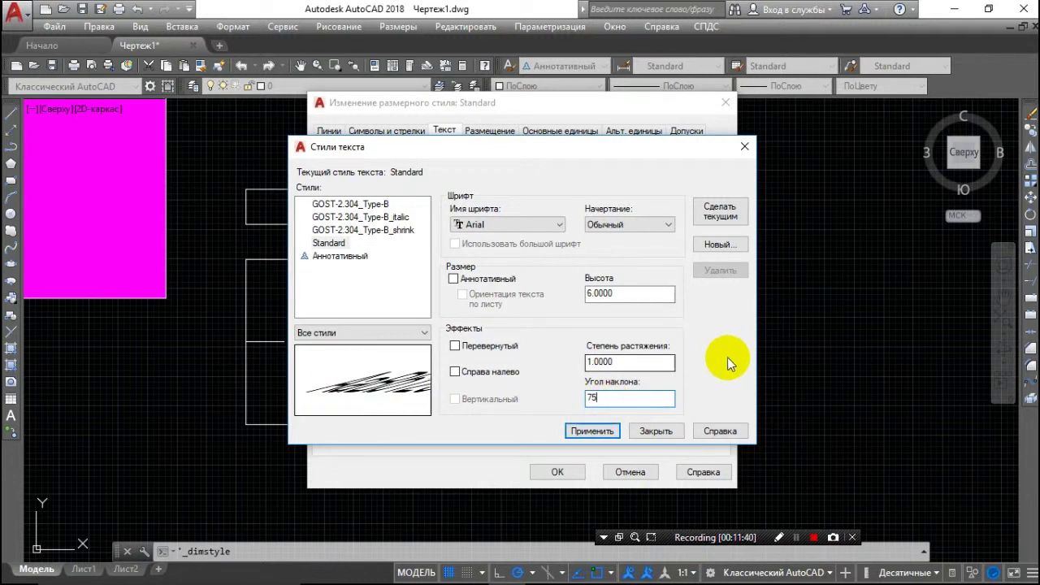
double_click(593, 398)
text(15)
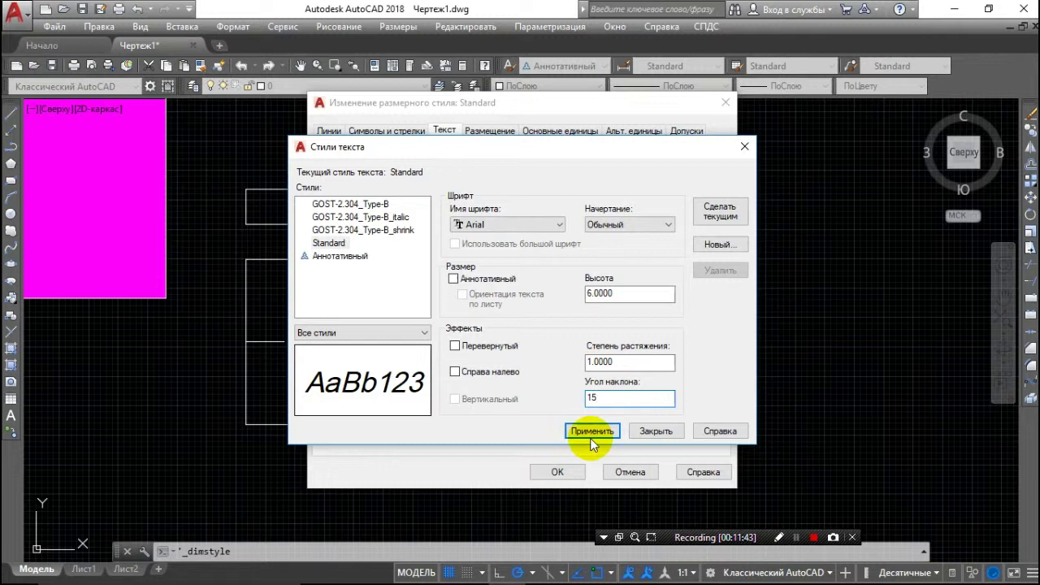
Set the font of the Standard text style to ISOCPEUR, apply it and return to the dimension style settings
click(540, 227)
scroll(534, 334, down, 10)
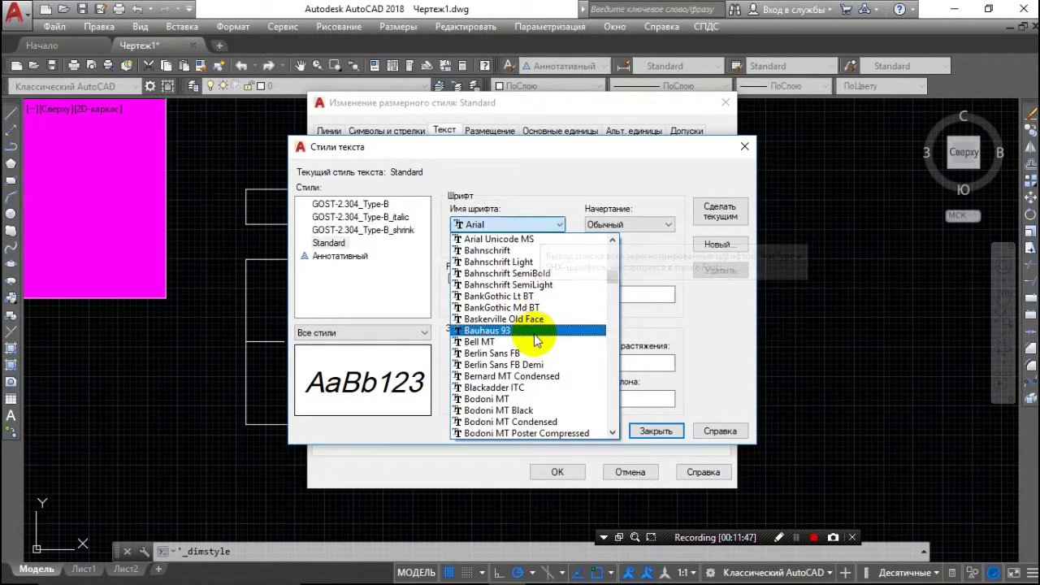
scroll(536, 368, down, 20)
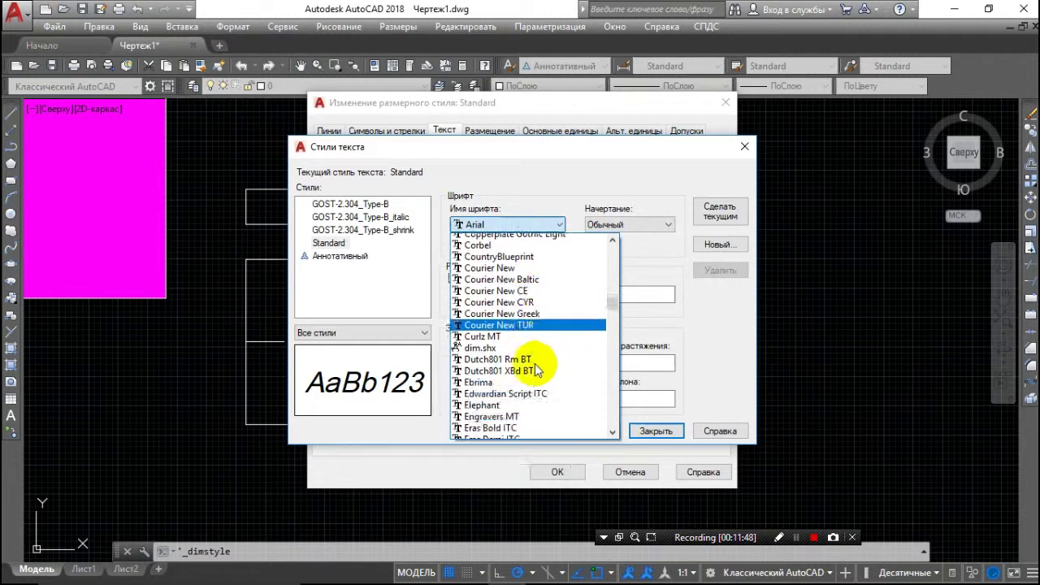
scroll(536, 367, down, 5)
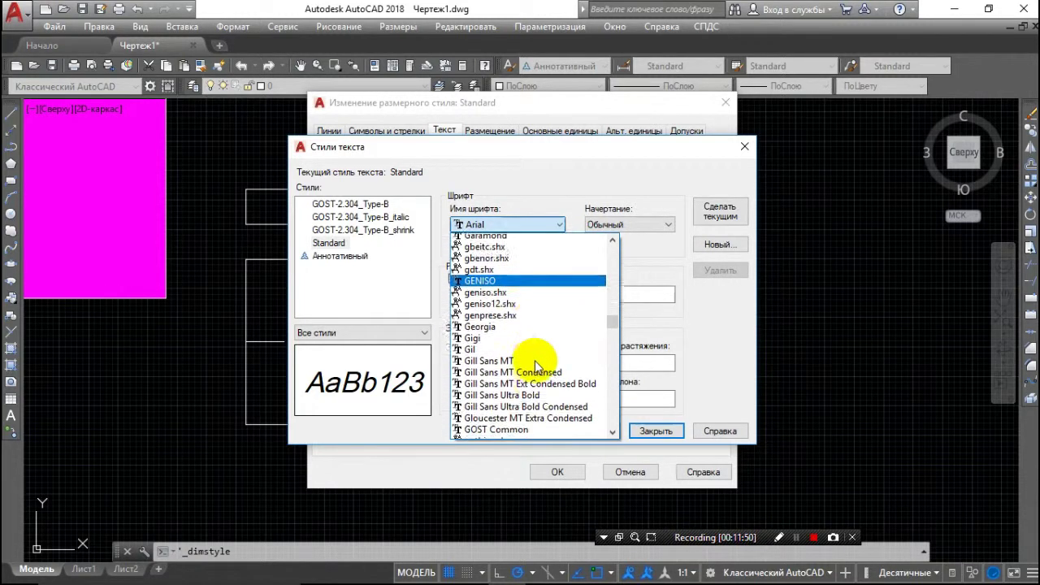
scroll(536, 367, down, 5)
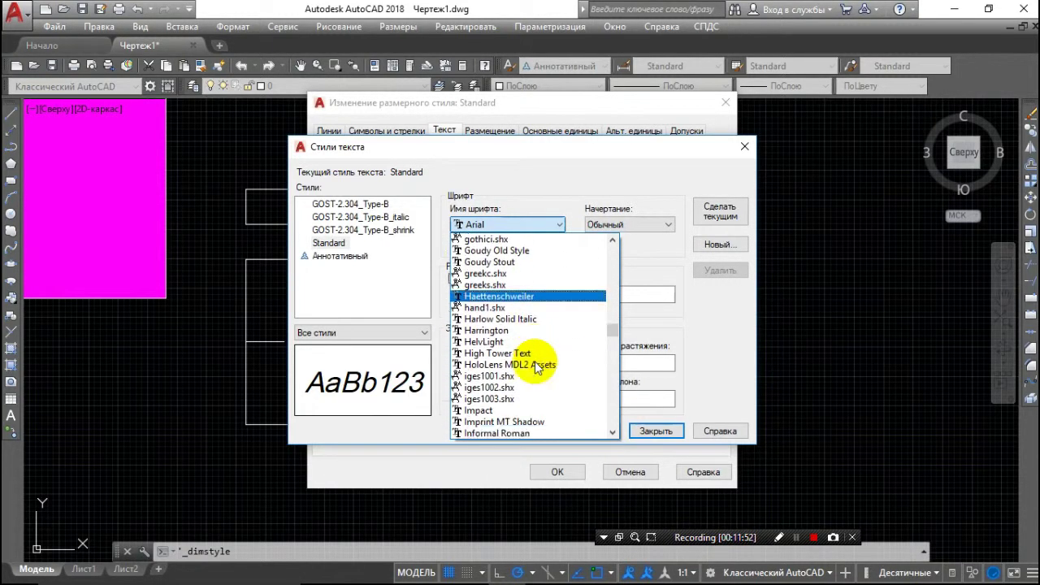
scroll(536, 367, down, 1)
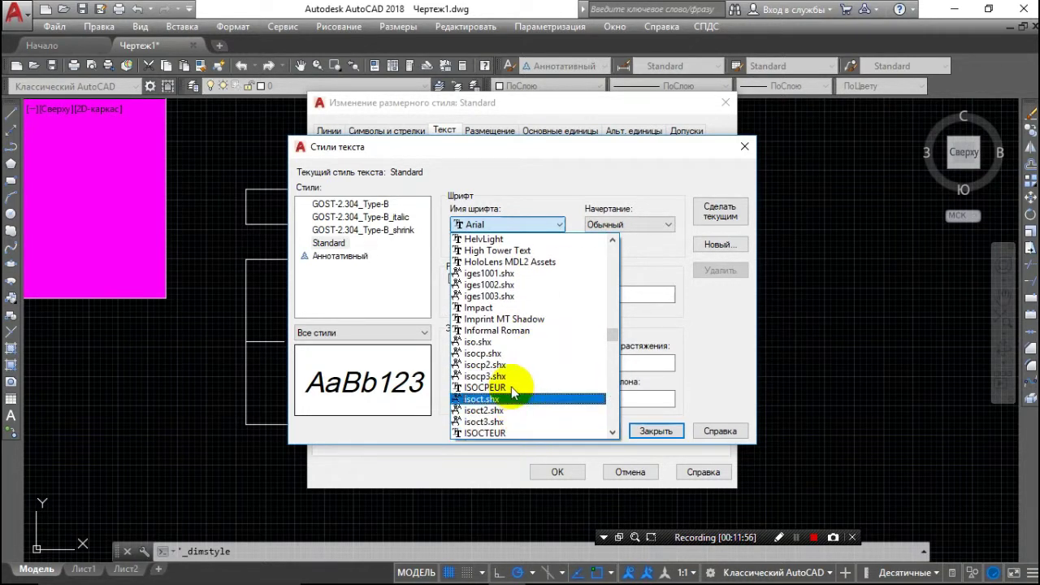
click(512, 388)
click(583, 431)
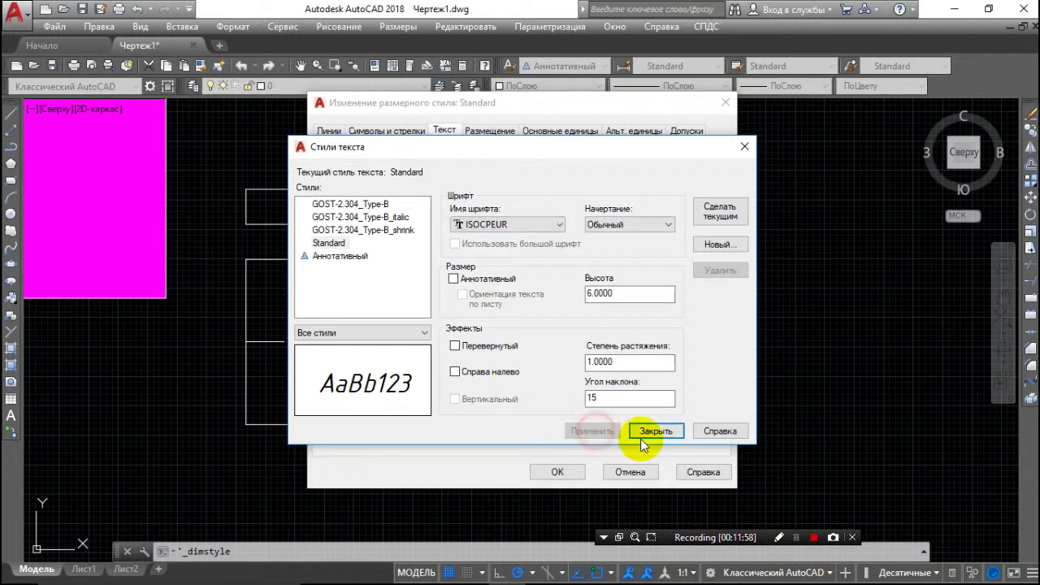
click(655, 431)
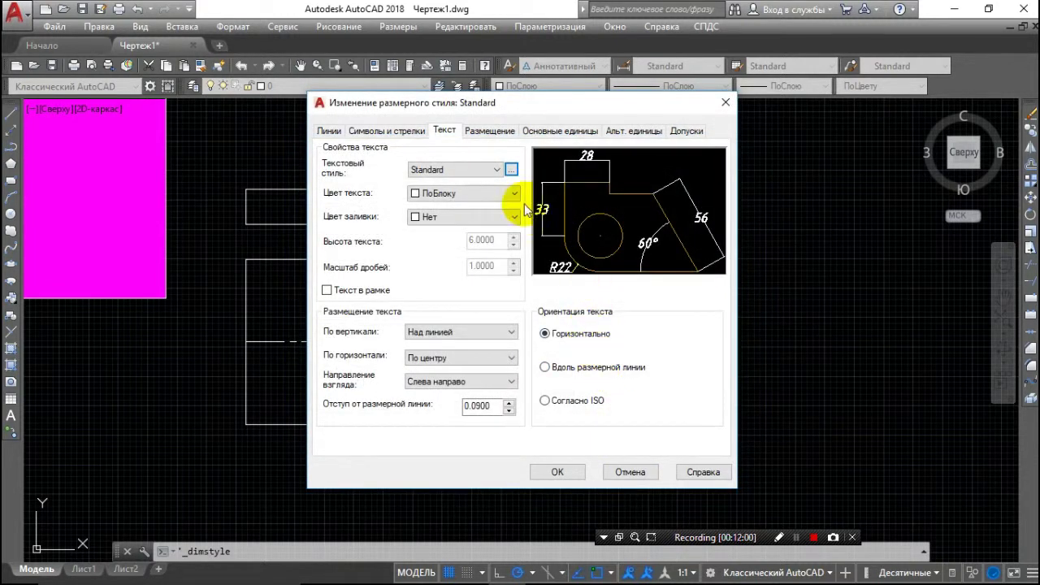
Try the horizontal text placements У 1-й выносной, У 2-й выносной and Над 1-й выносной, and return to По центру
click(495, 358)
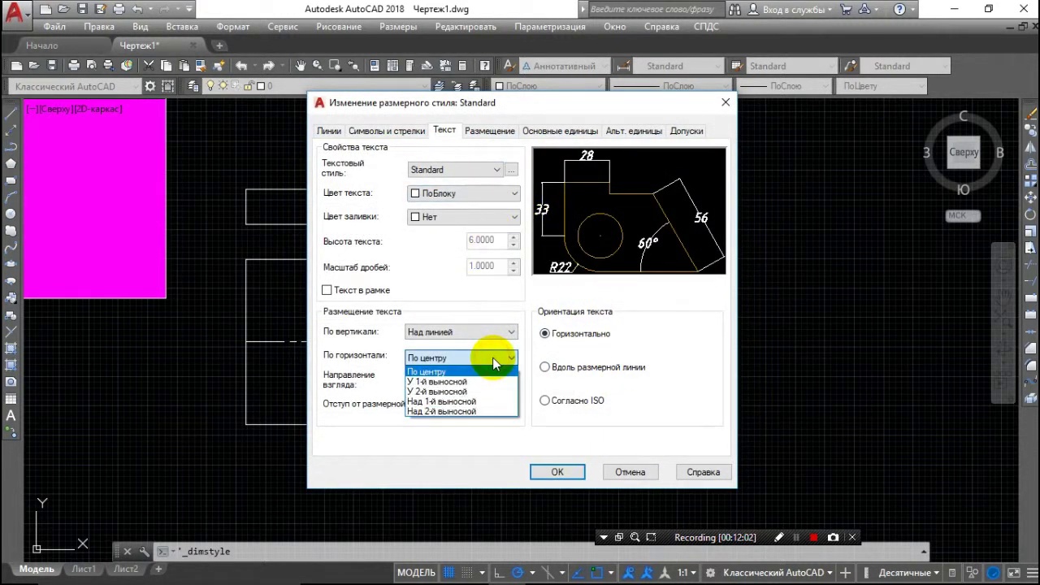
click(488, 381)
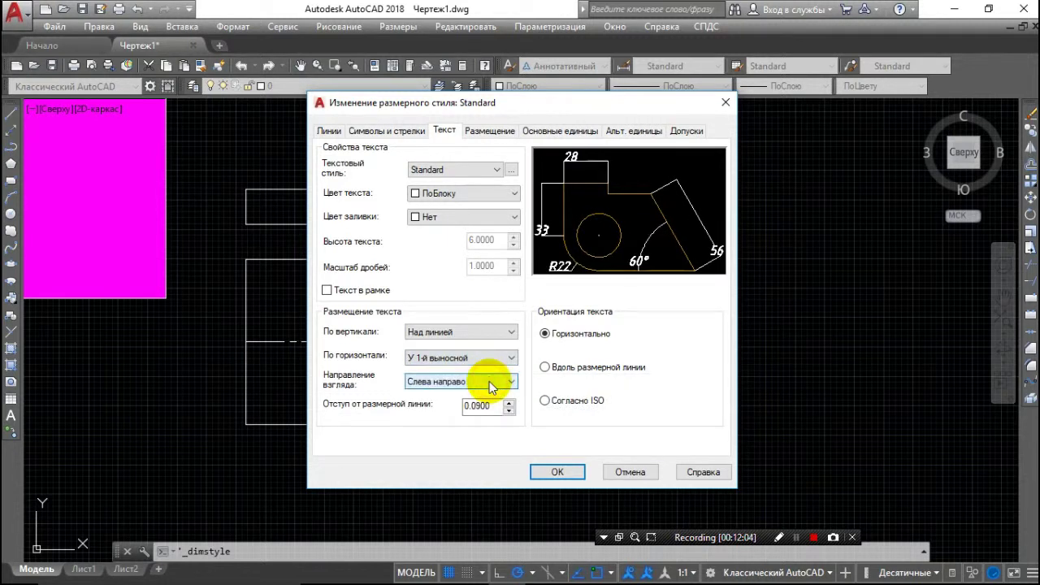
click(490, 358)
click(485, 393)
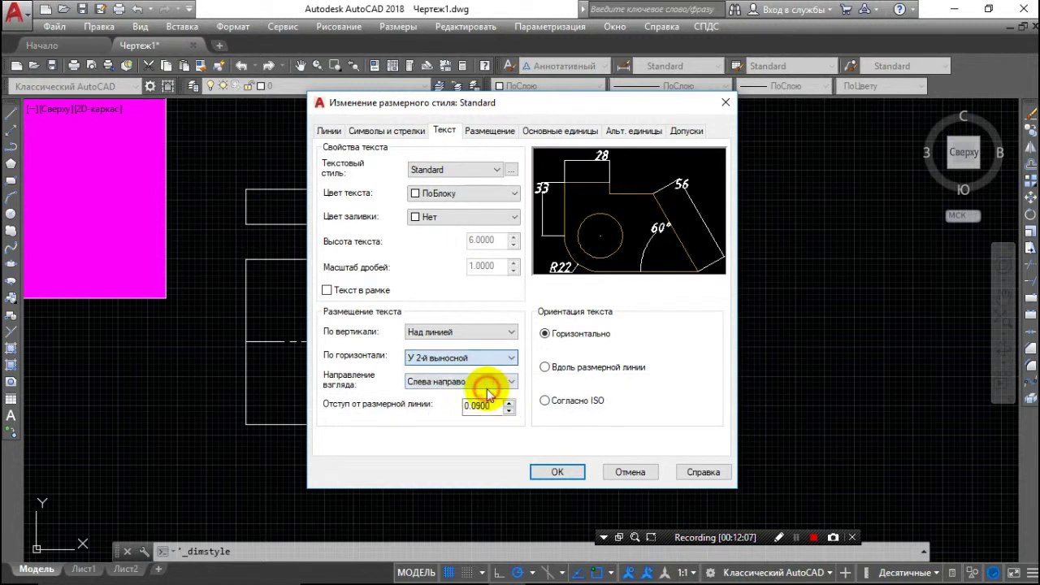
click(482, 358)
click(479, 405)
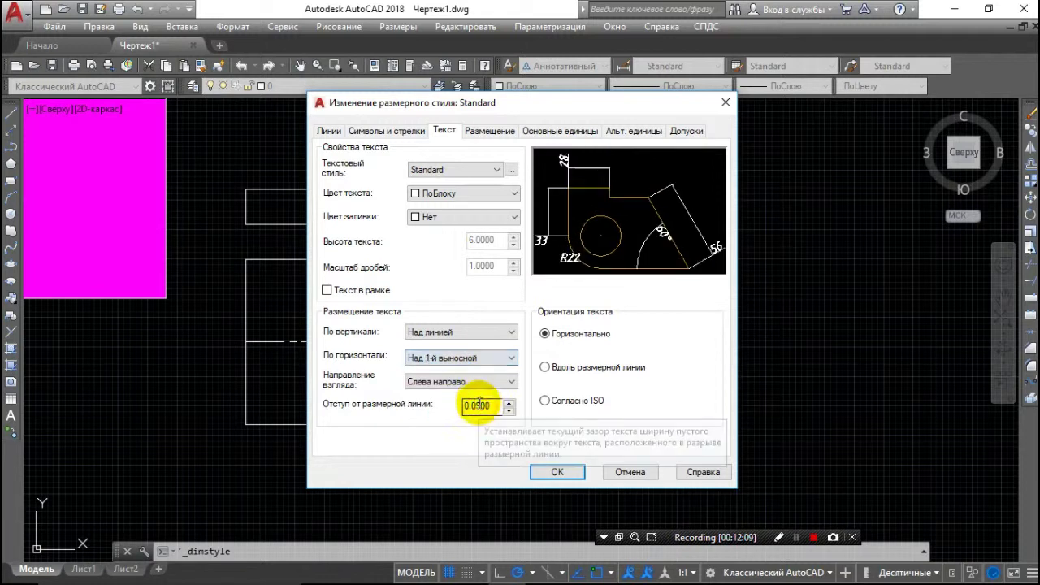
click(482, 357)
click(479, 370)
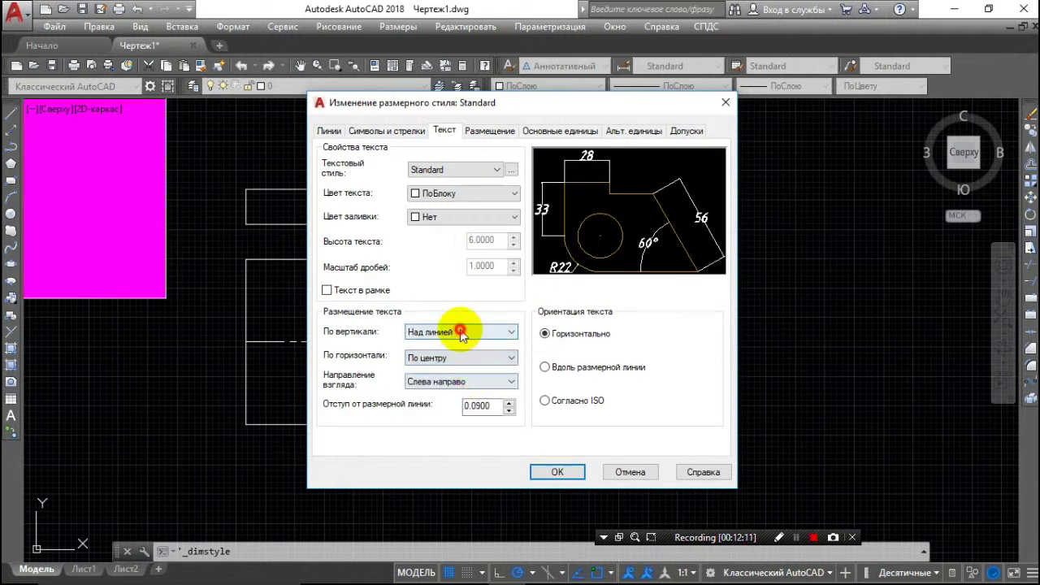
Compare the vertical text placements Снаружи, По центру and Под линией for the Standard dimension style and choose Снаружи
click(459, 332)
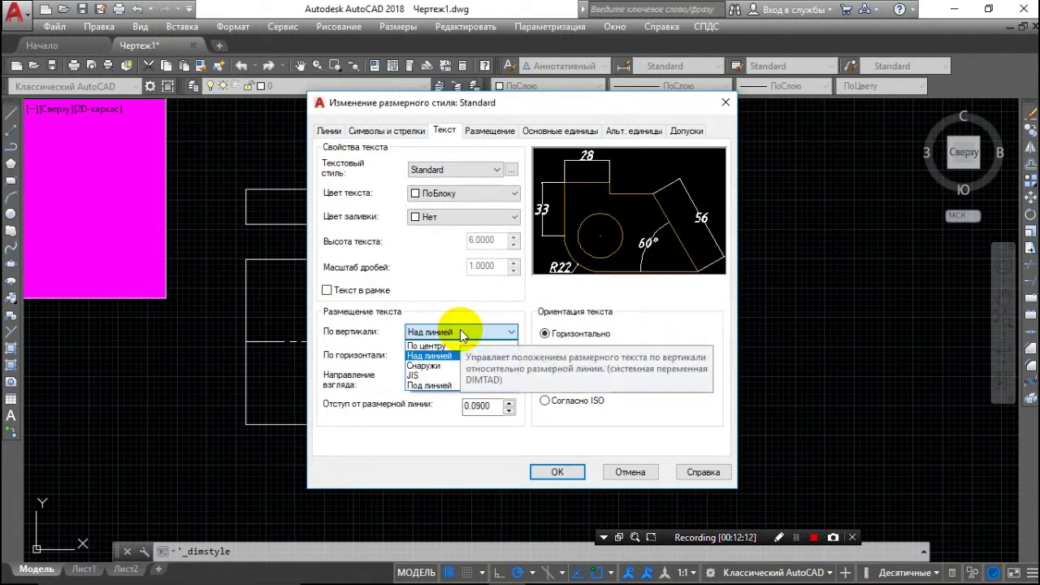
click(455, 365)
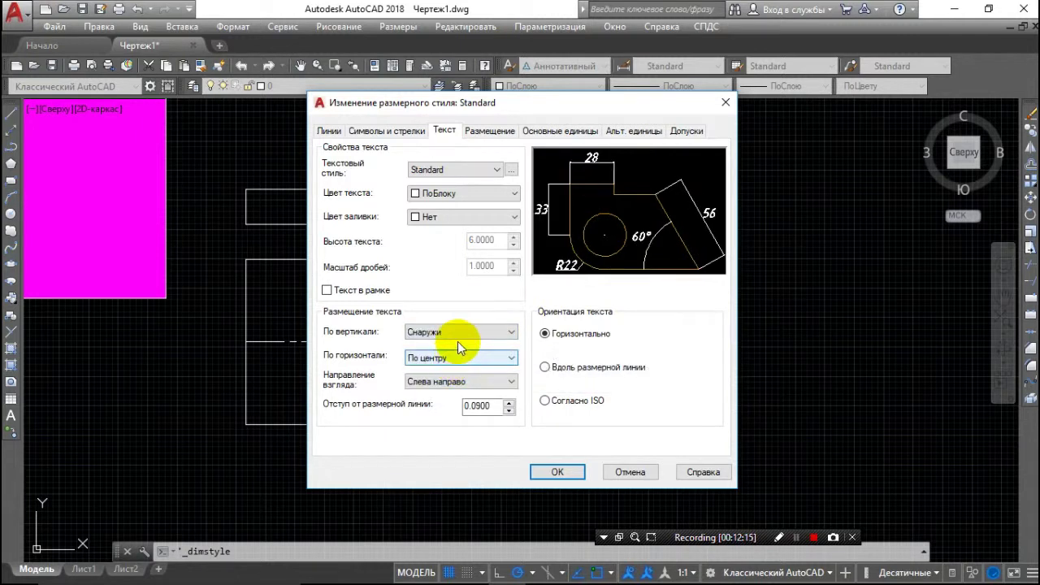
click(459, 331)
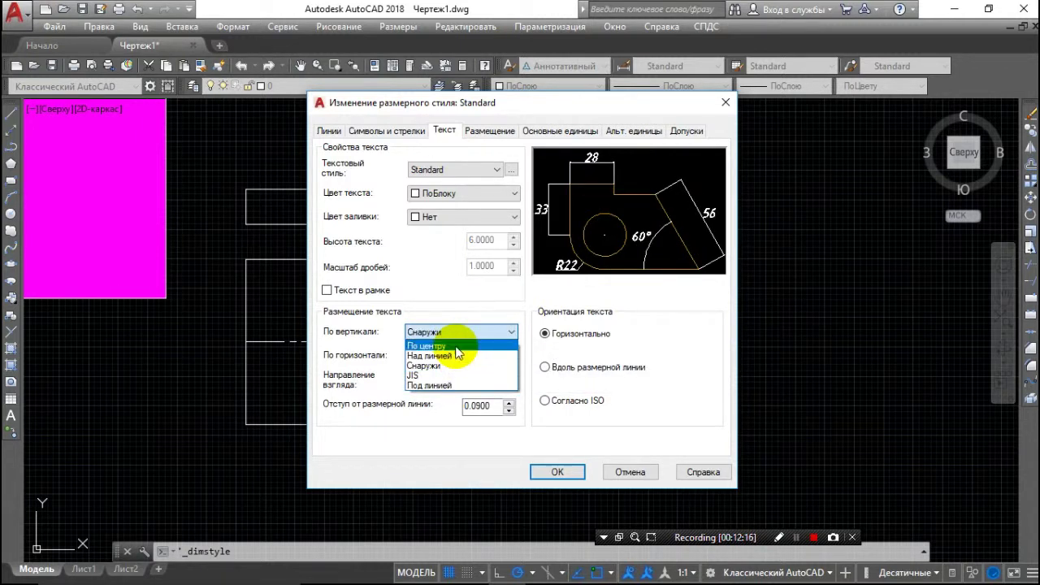
click(455, 345)
click(460, 331)
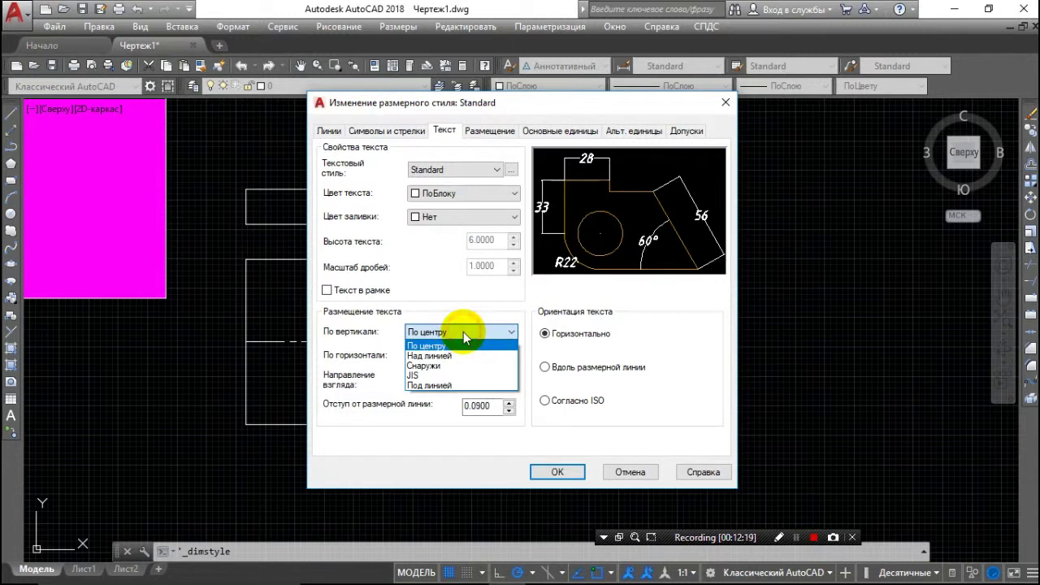
click(460, 384)
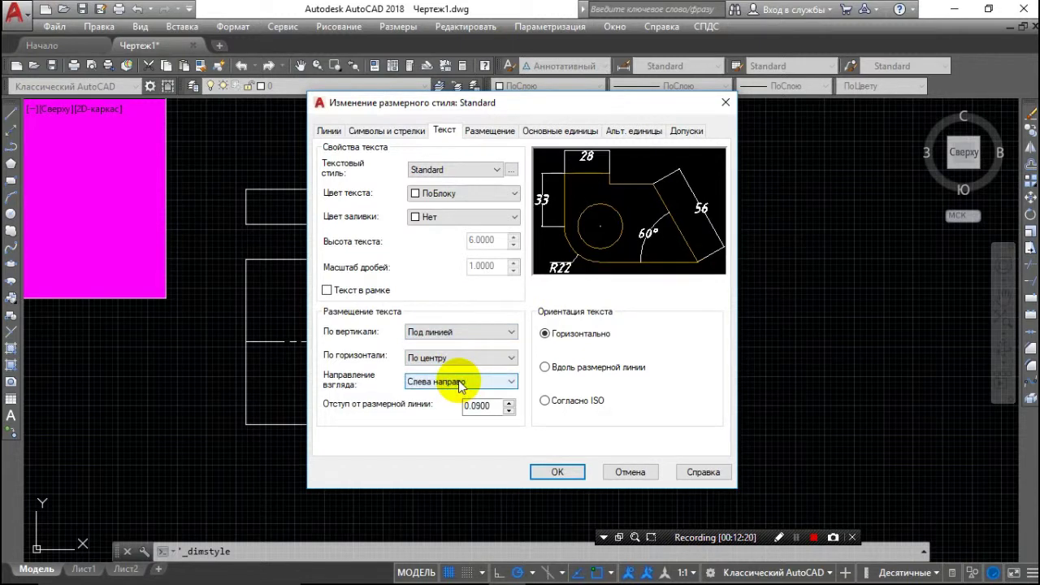
click(459, 332)
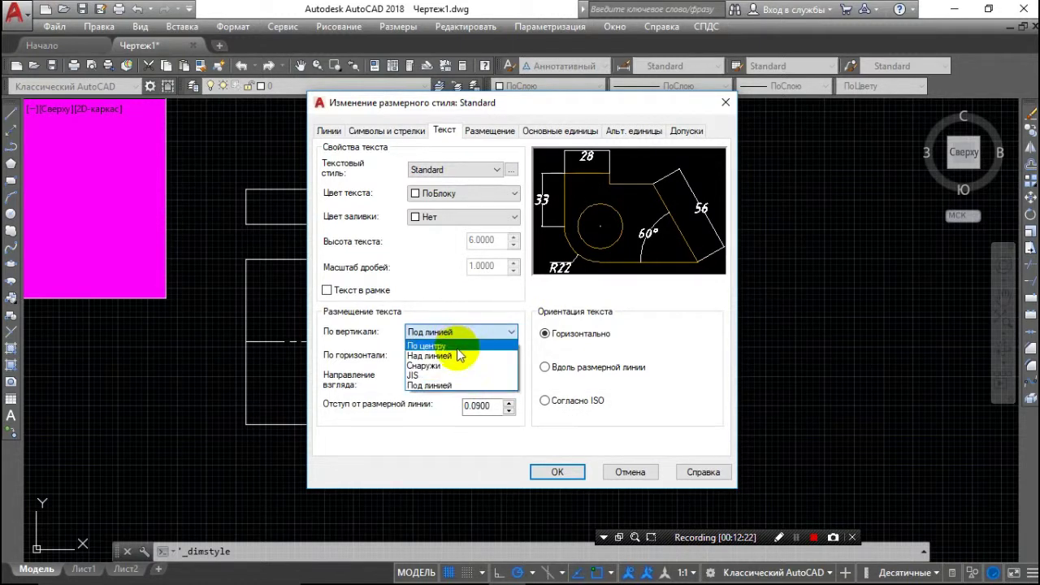
click(458, 347)
click(457, 332)
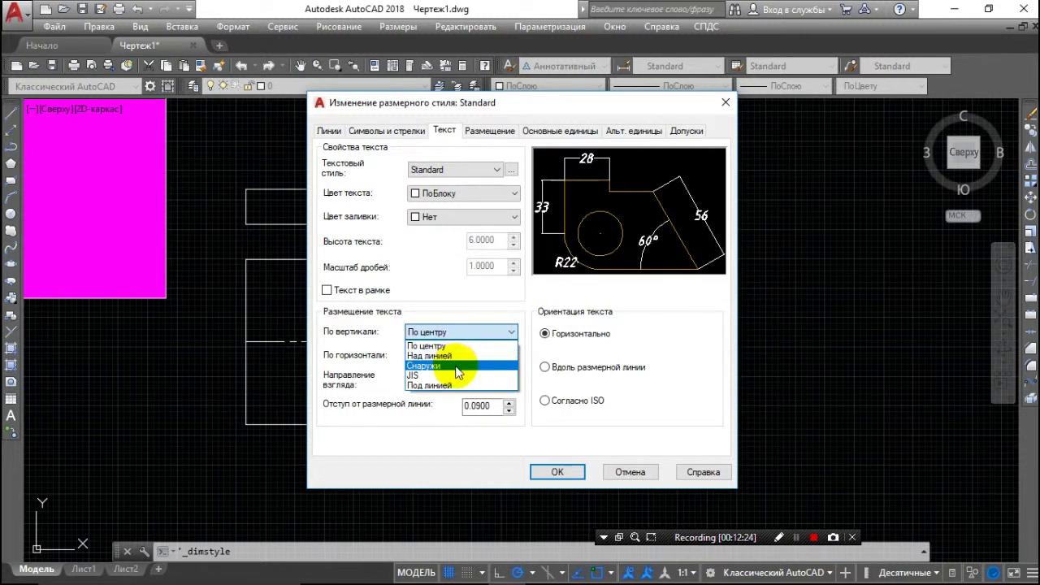
click(457, 367)
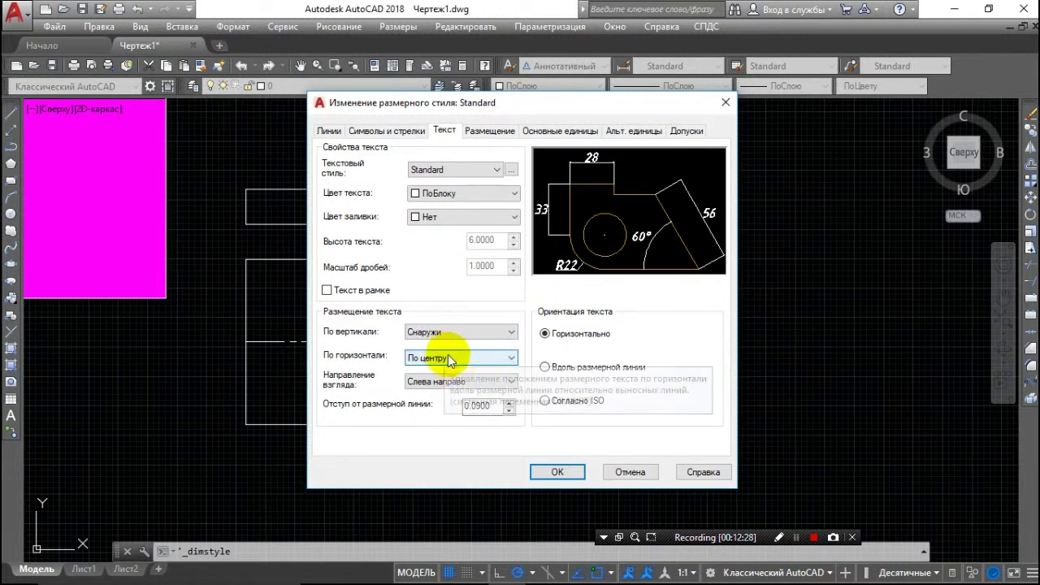
Set the text offset to 5, arrow size to 5 and dimension break size to 2, then save the Standard style and leave the style manager
double_click(484, 405)
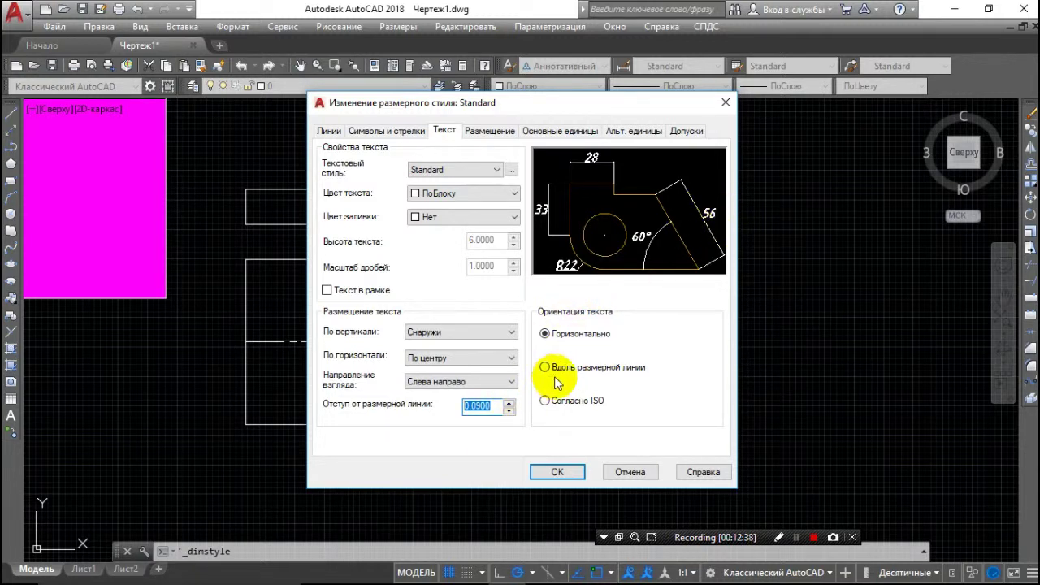
text(5)
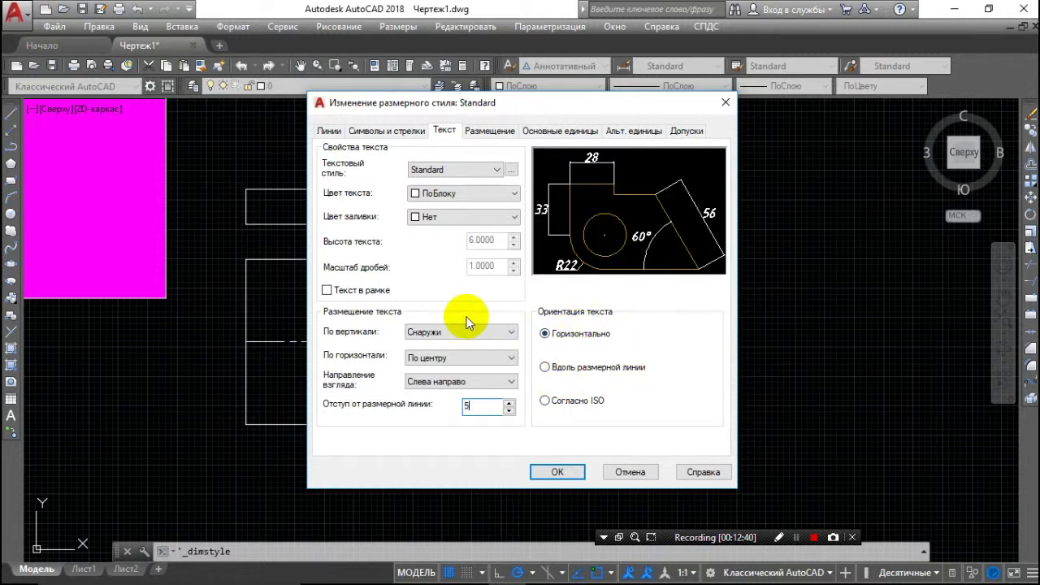
click(387, 130)
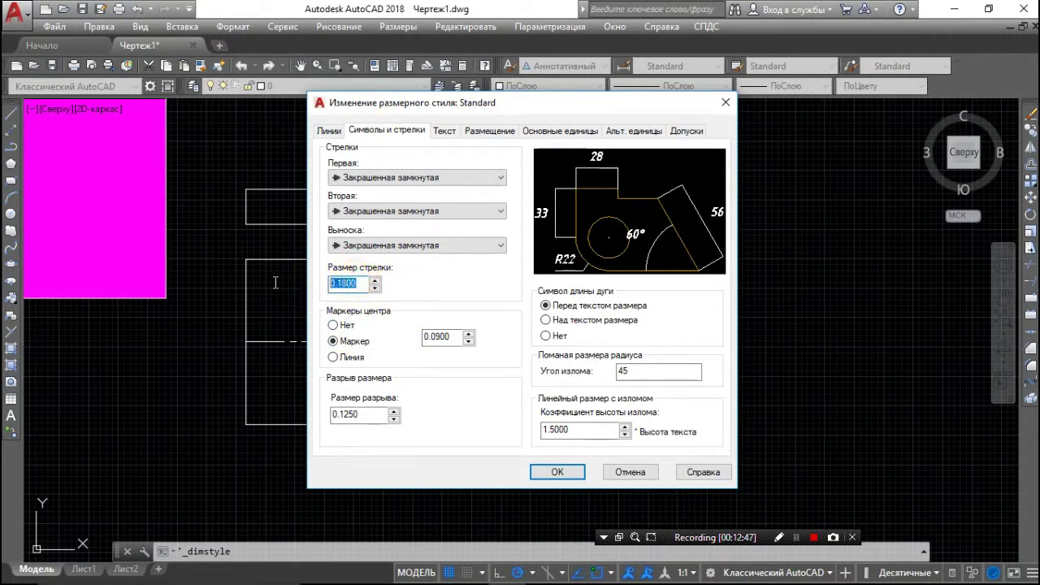
text(5)
click(437, 336)
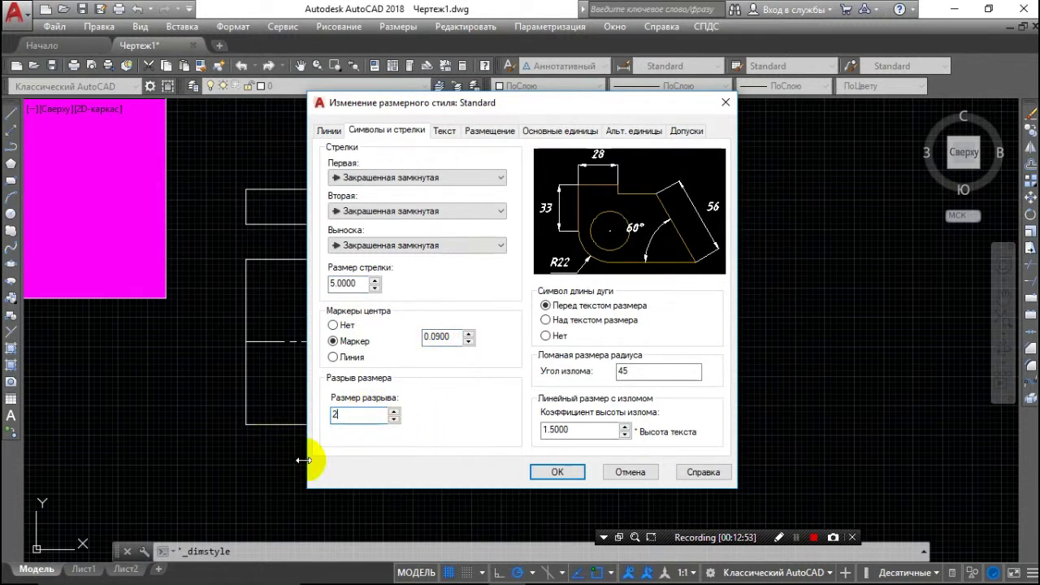
click(564, 471)
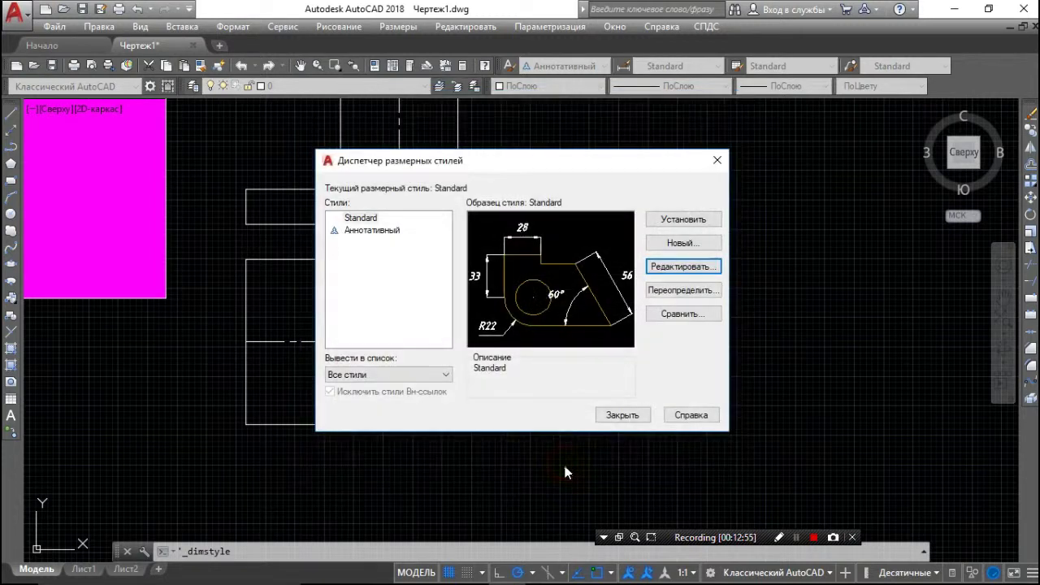
click(621, 415)
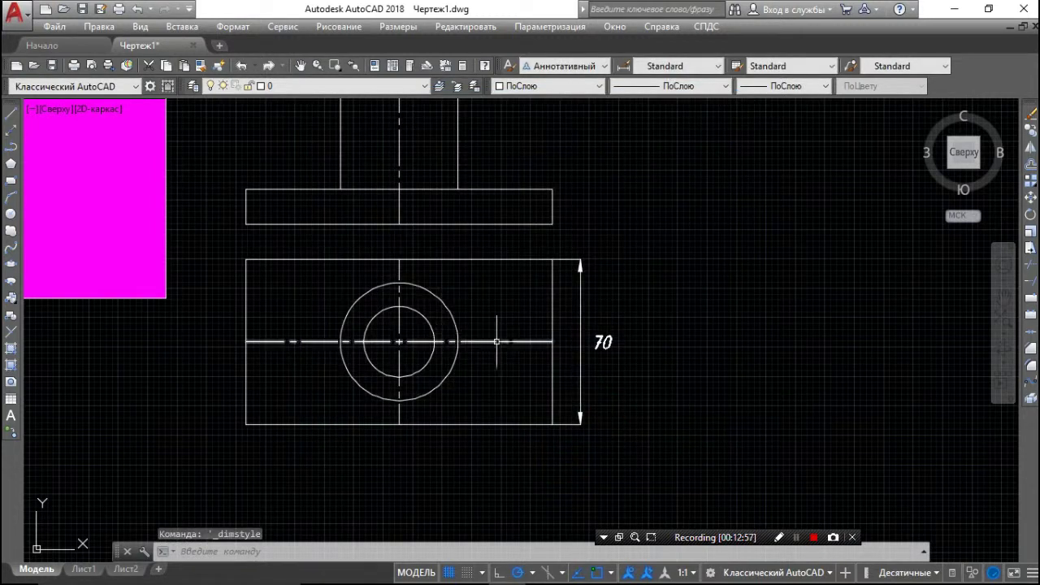
Add a horizontal linear dimension for the full width of the lower view's rectangle, placed just above its upper edge
scroll(601, 342, up, 4)
scroll(568, 345, down, 5)
scroll(730, 370, up, 1)
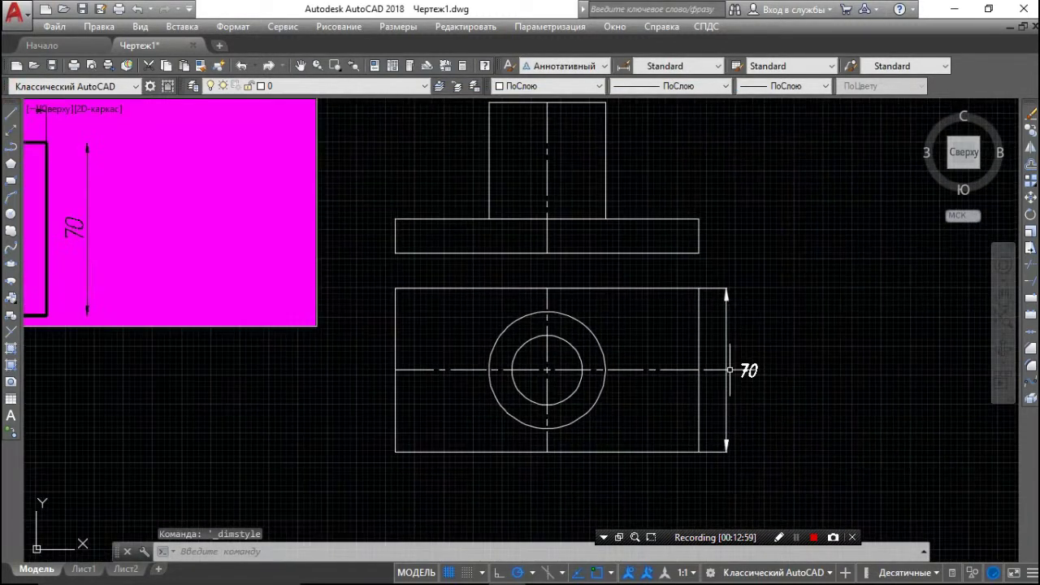
click(398, 26)
click(399, 67)
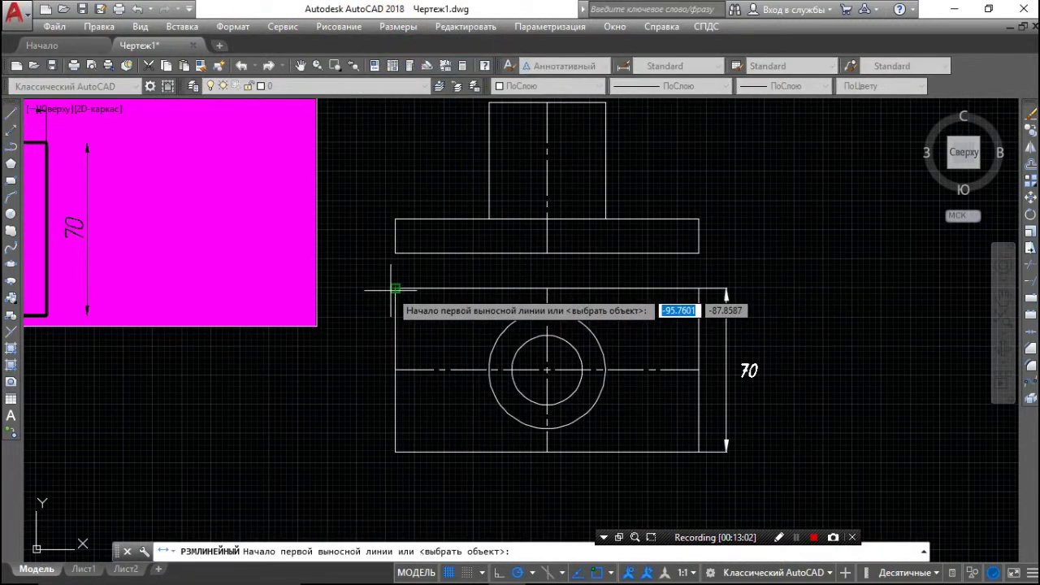
click(396, 287)
click(699, 288)
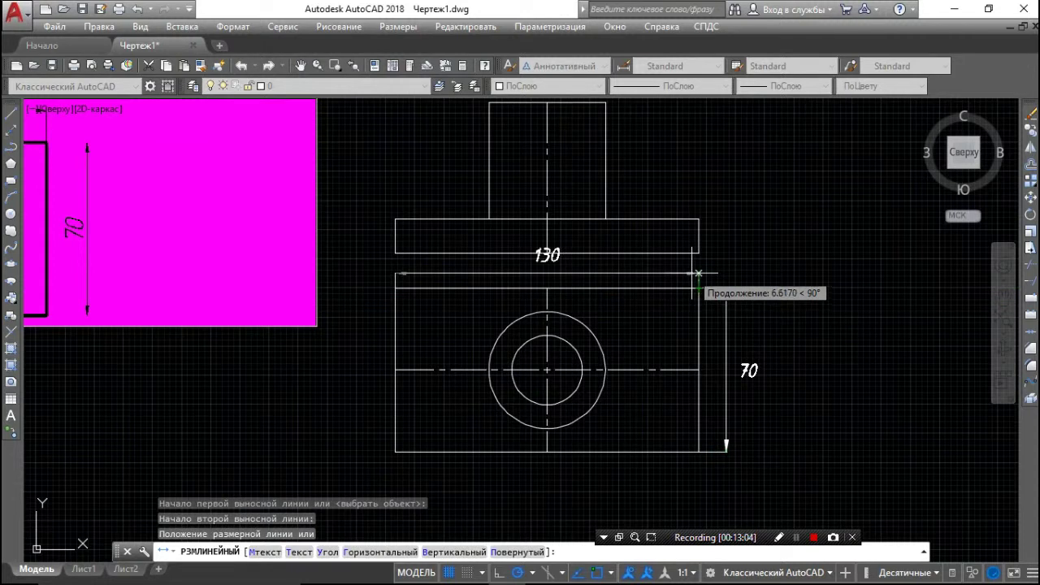
click(698, 277)
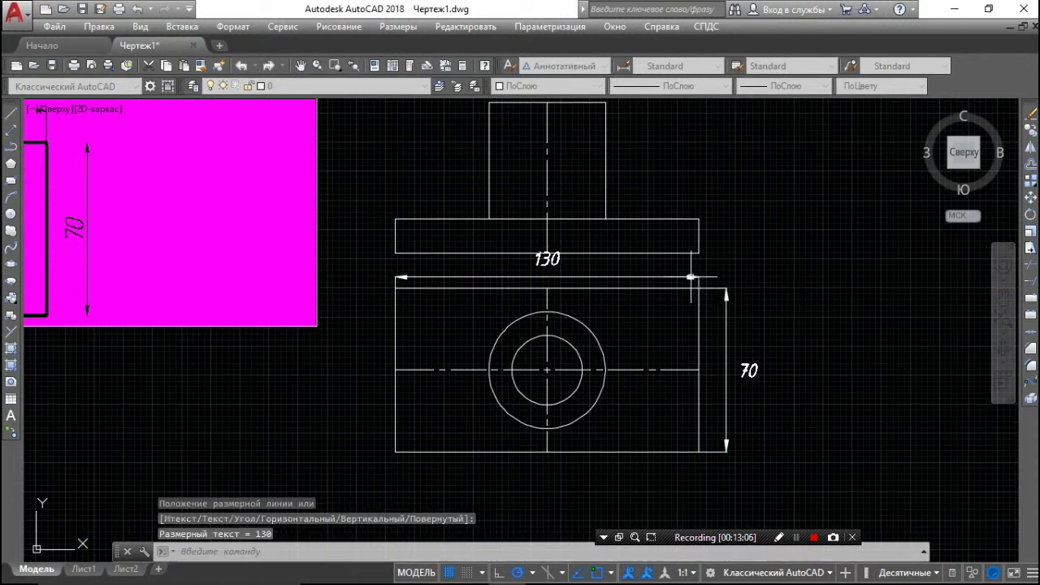
Add a vertical linear dimension for the base plate's thickness in the upper view, placed beside its right edge
scroll(800, 247, down, 3)
scroll(703, 235, up, 3)
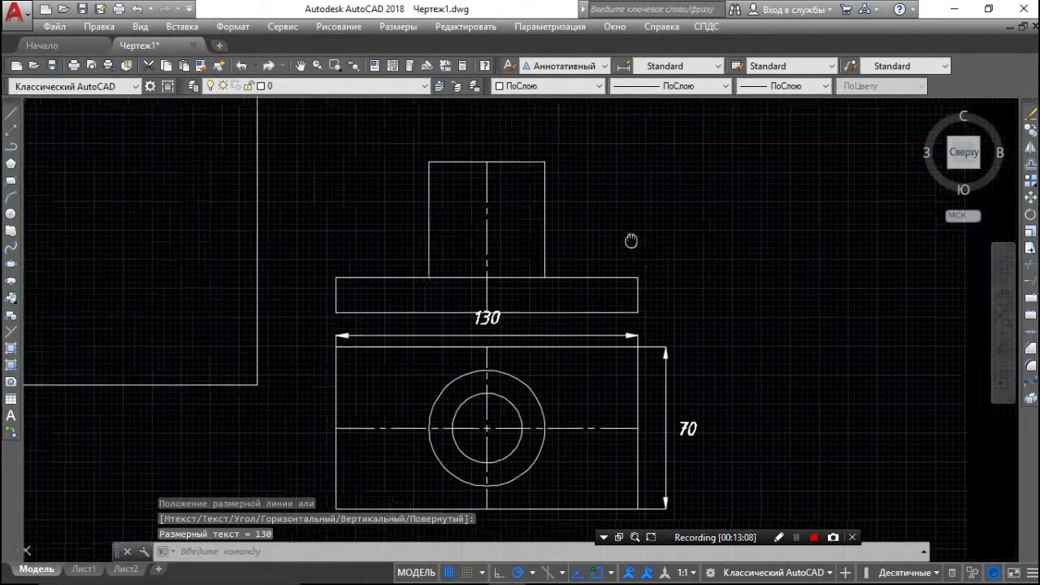
middle_drag(631, 237, 423, 235)
key(Return)
click(410, 312)
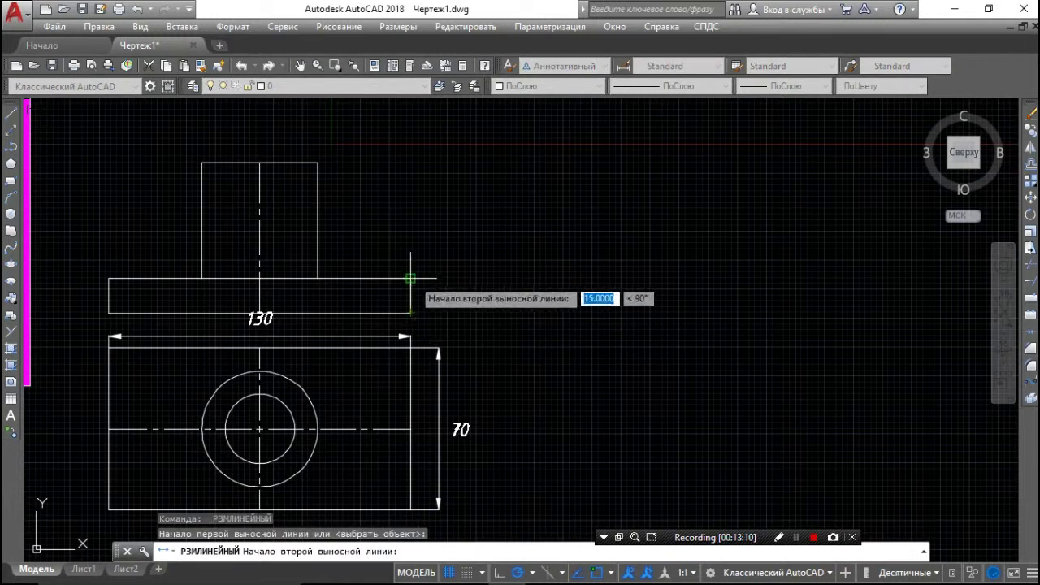
click(410, 278)
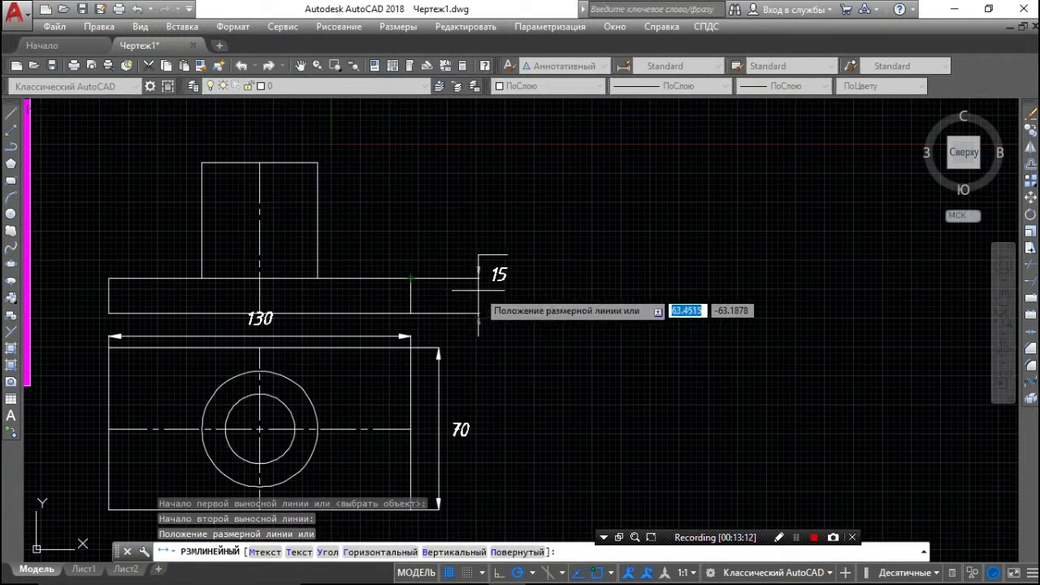
click(444, 278)
Add a vertical linear dimension for the part's overall height in the upper view, aligned with the plate thickness dimension
key(Return)
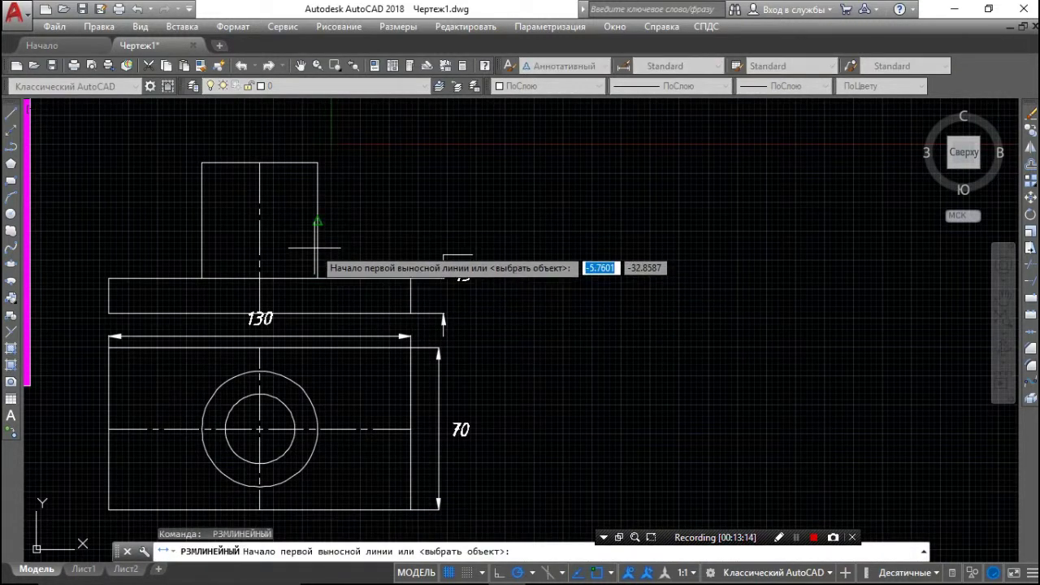
click(410, 312)
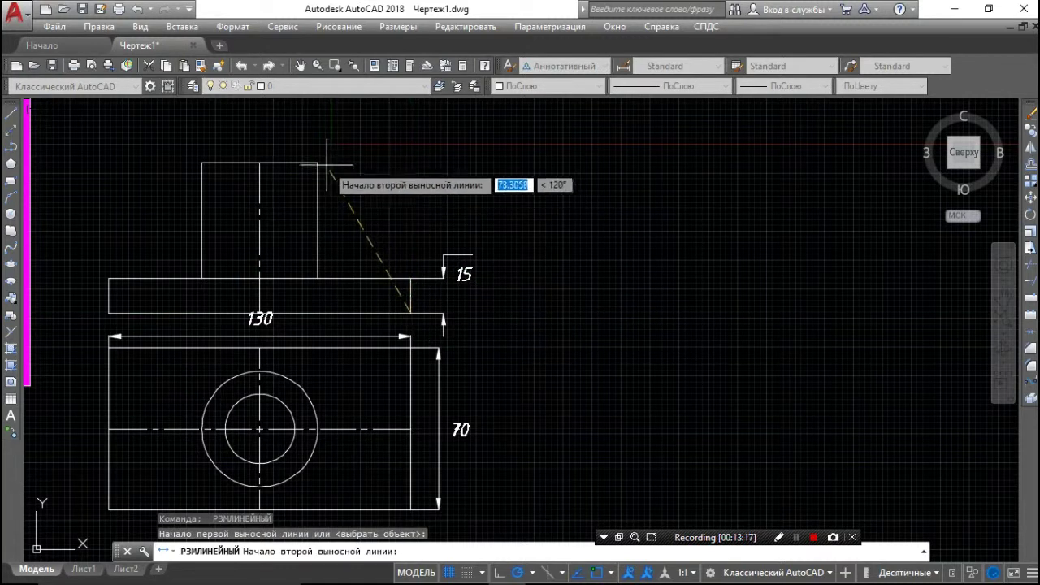
click(410, 162)
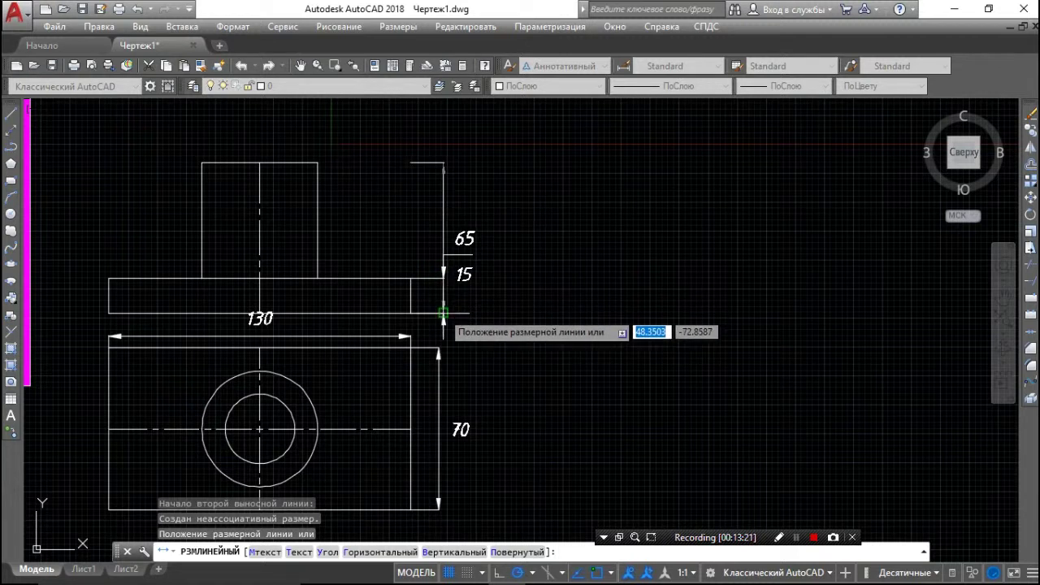
click(443, 303)
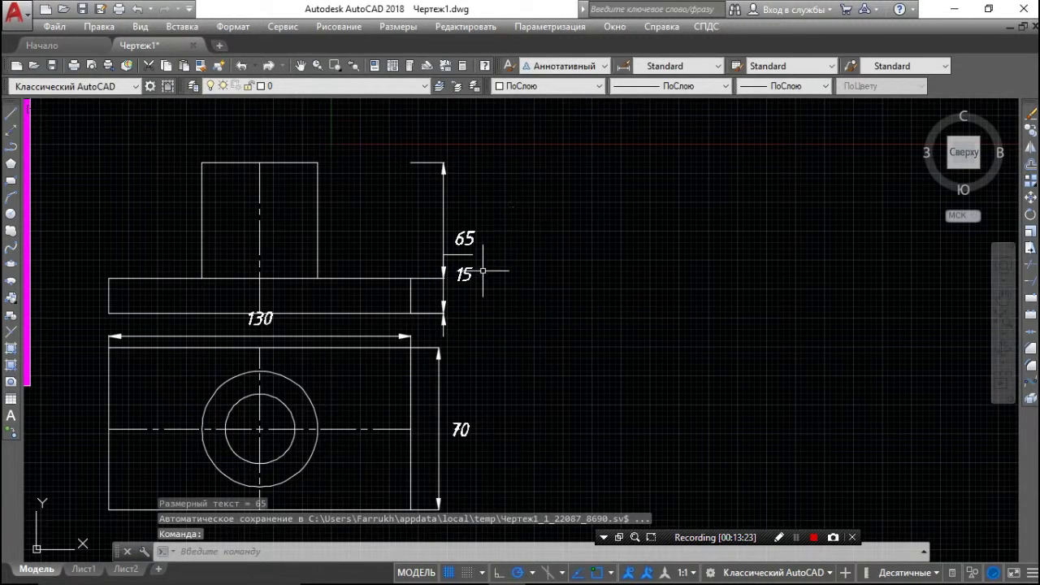
Add a diameter dimension to the inner circle of the lower view, with its text at the lower left as in the reference
scroll(483, 271, down, 2)
middle_drag(481, 274, 567, 349)
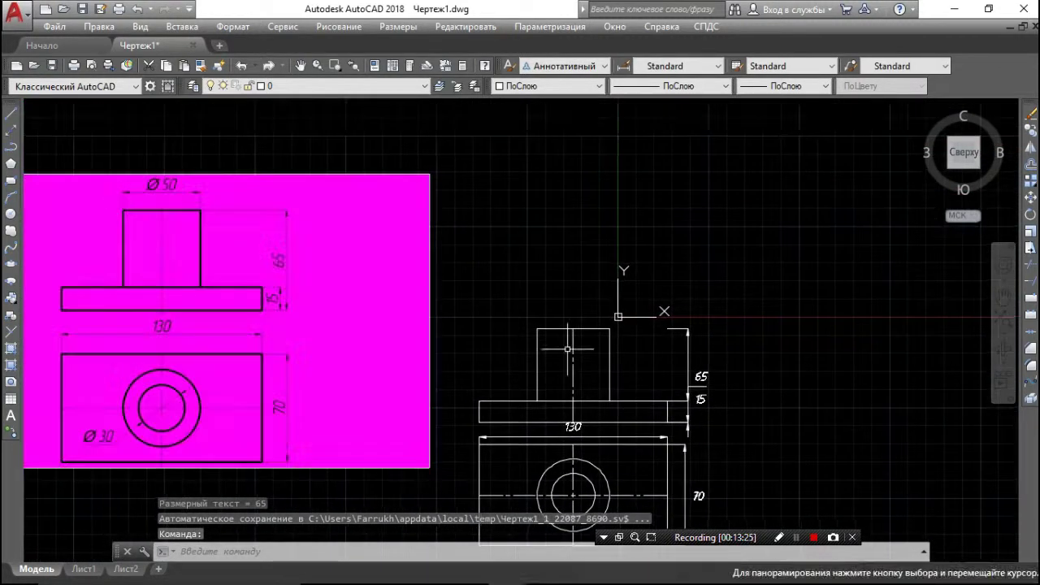
middle_drag(501, 339, 511, 222)
click(385, 29)
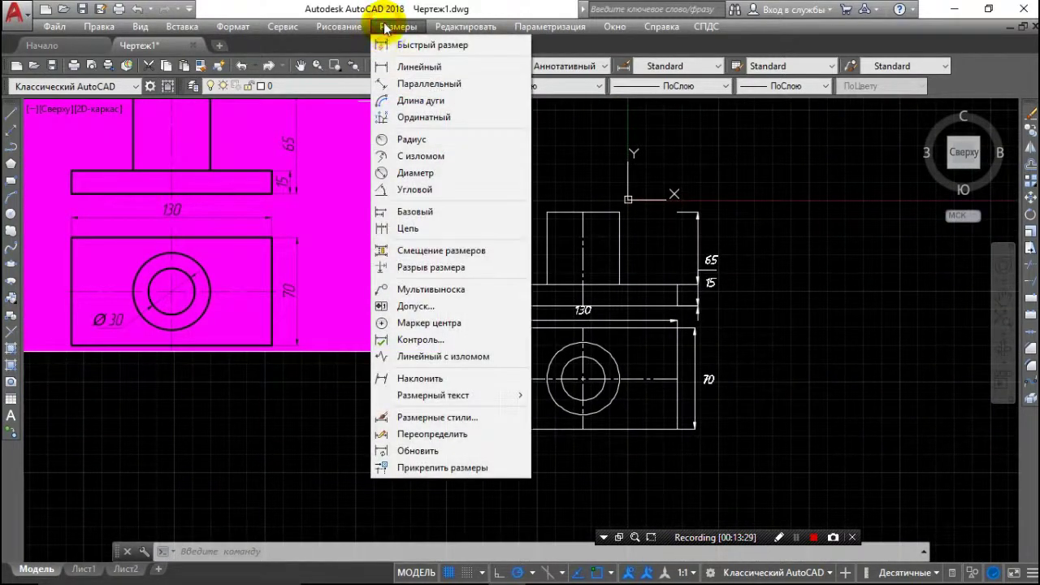
click(439, 172)
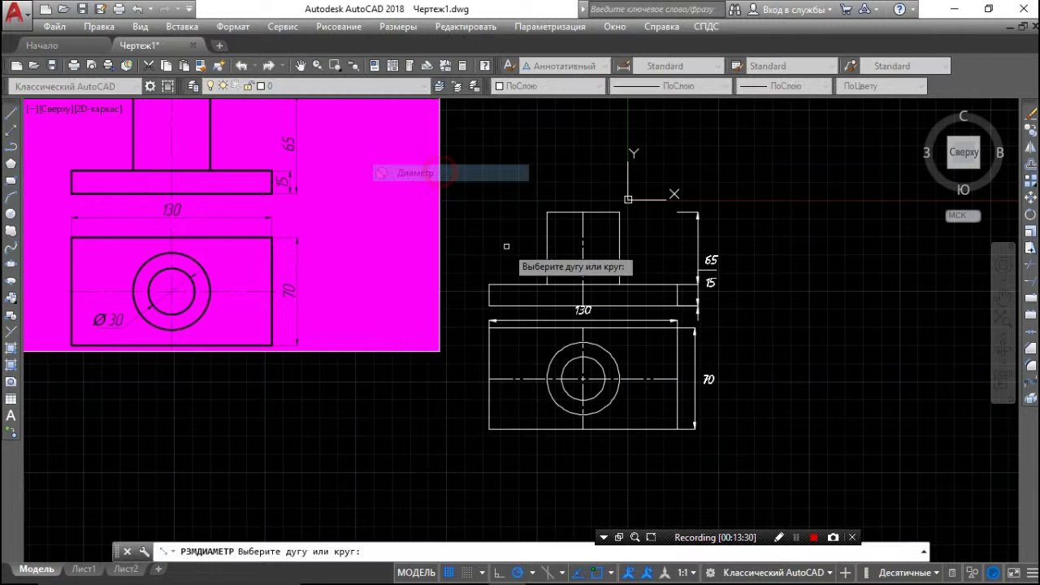
click(603, 368)
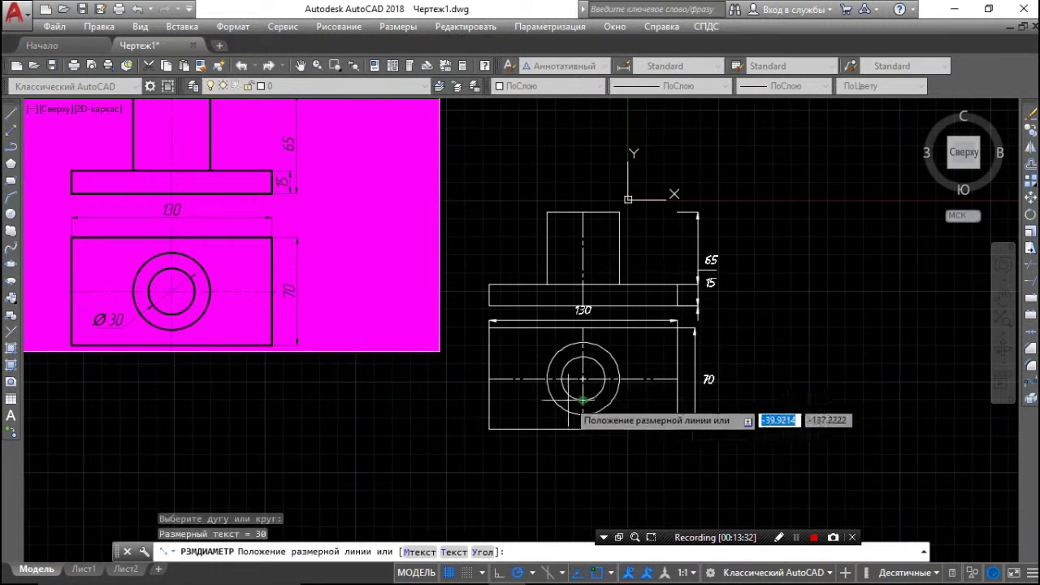
click(528, 418)
Add a diameter dimension to the outer circle of the lower view, with its text at the lower right
key(Return)
click(605, 407)
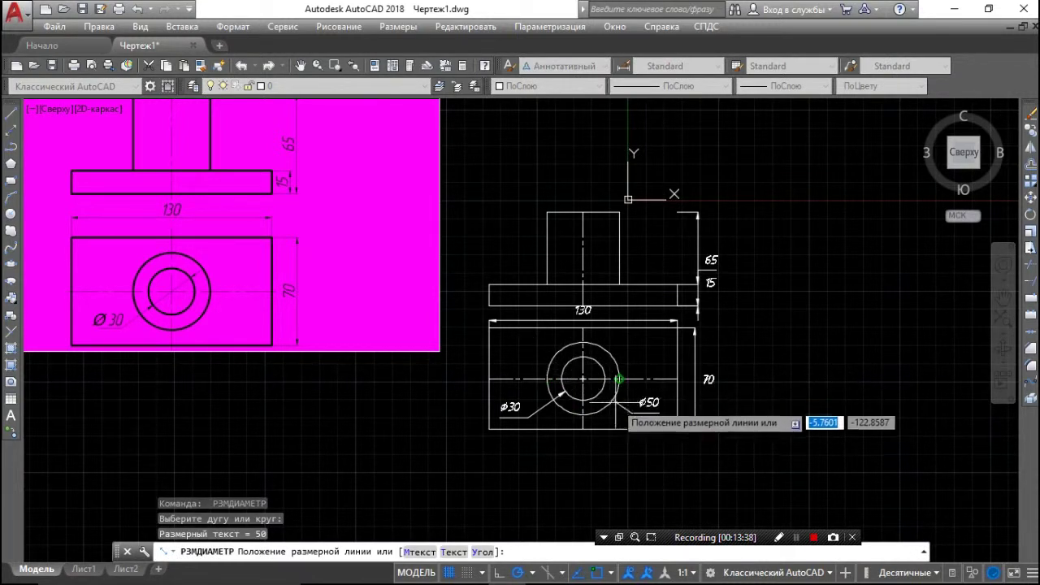
click(624, 411)
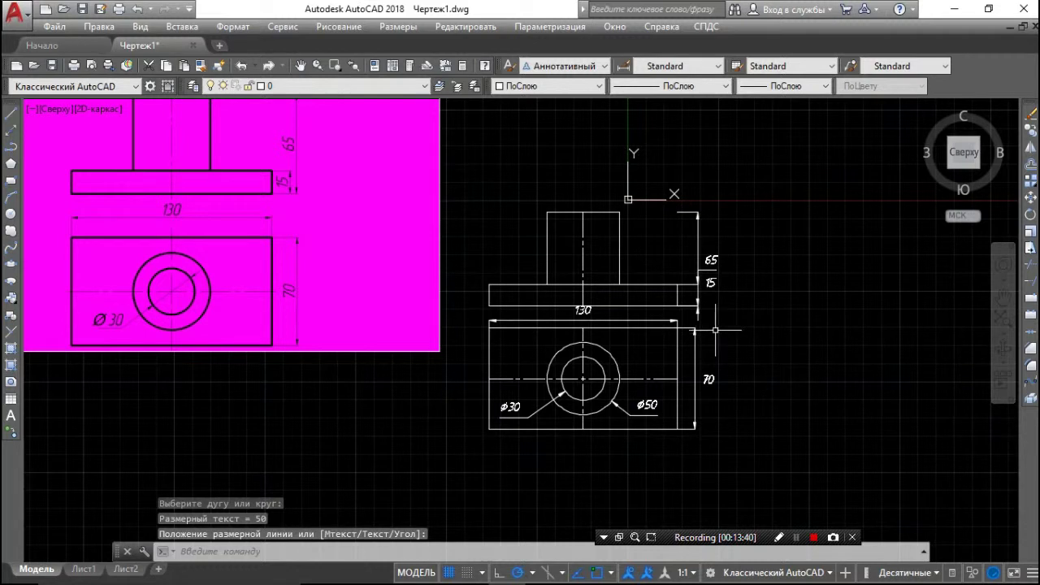
scroll(520, 283, down, 2)
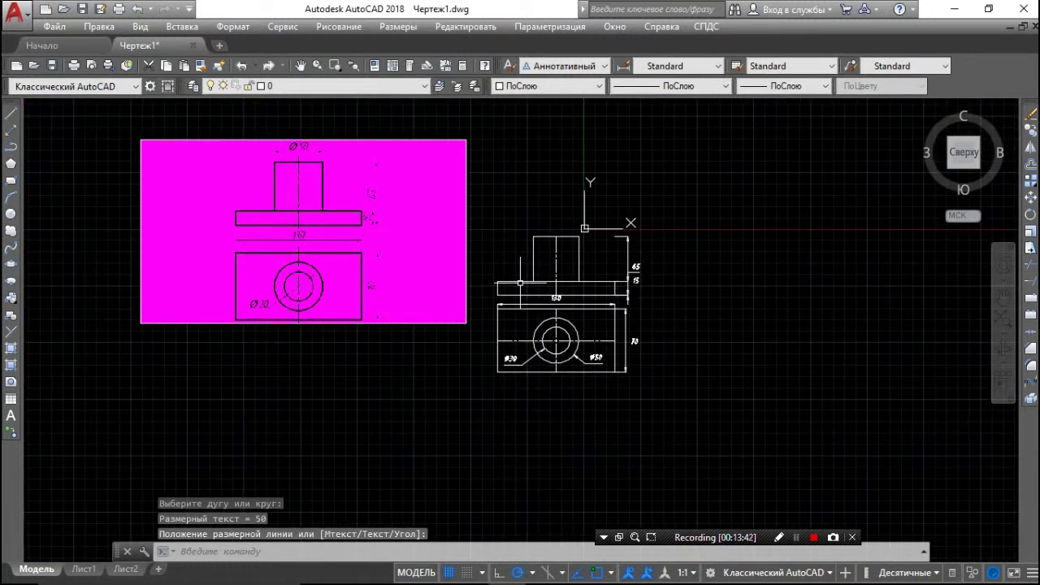